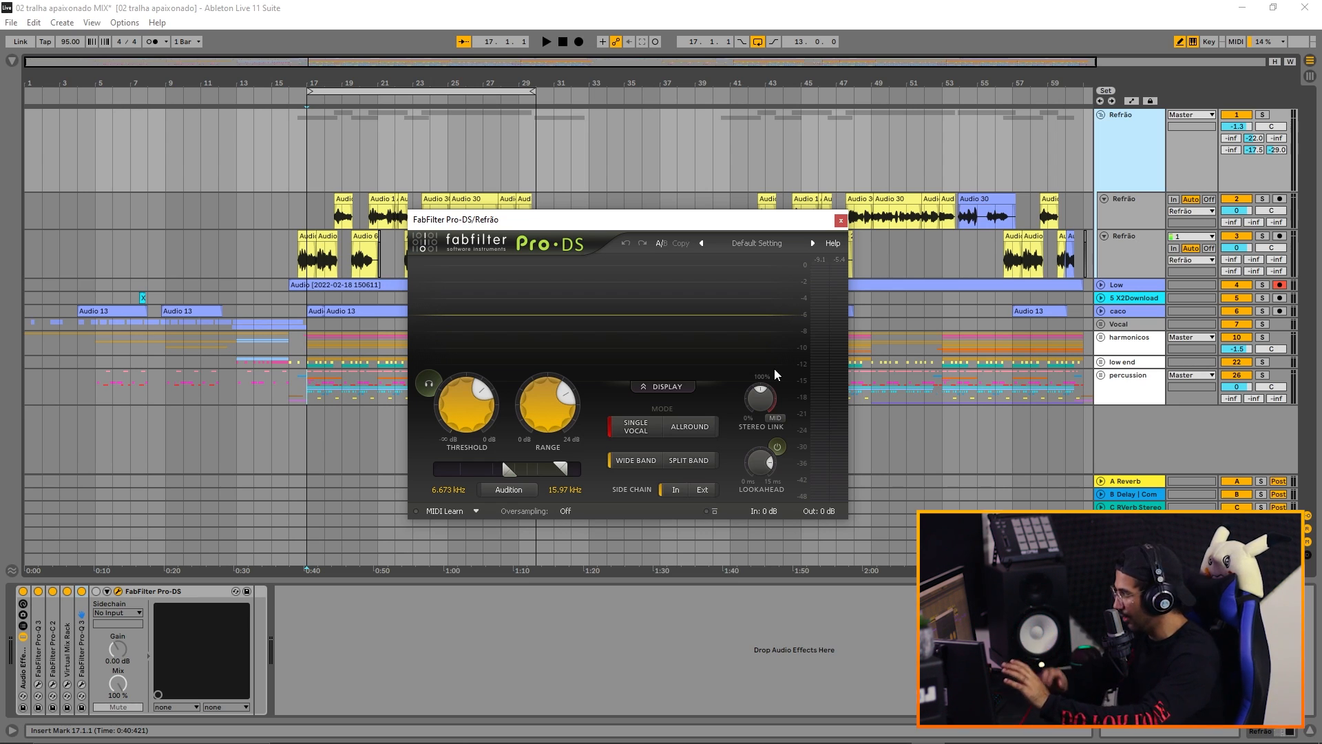
Step: Reposition the Pro-DS window, and collapse and restore its level display
{"action": "mouse_move", "coordinate": [818, 363]}
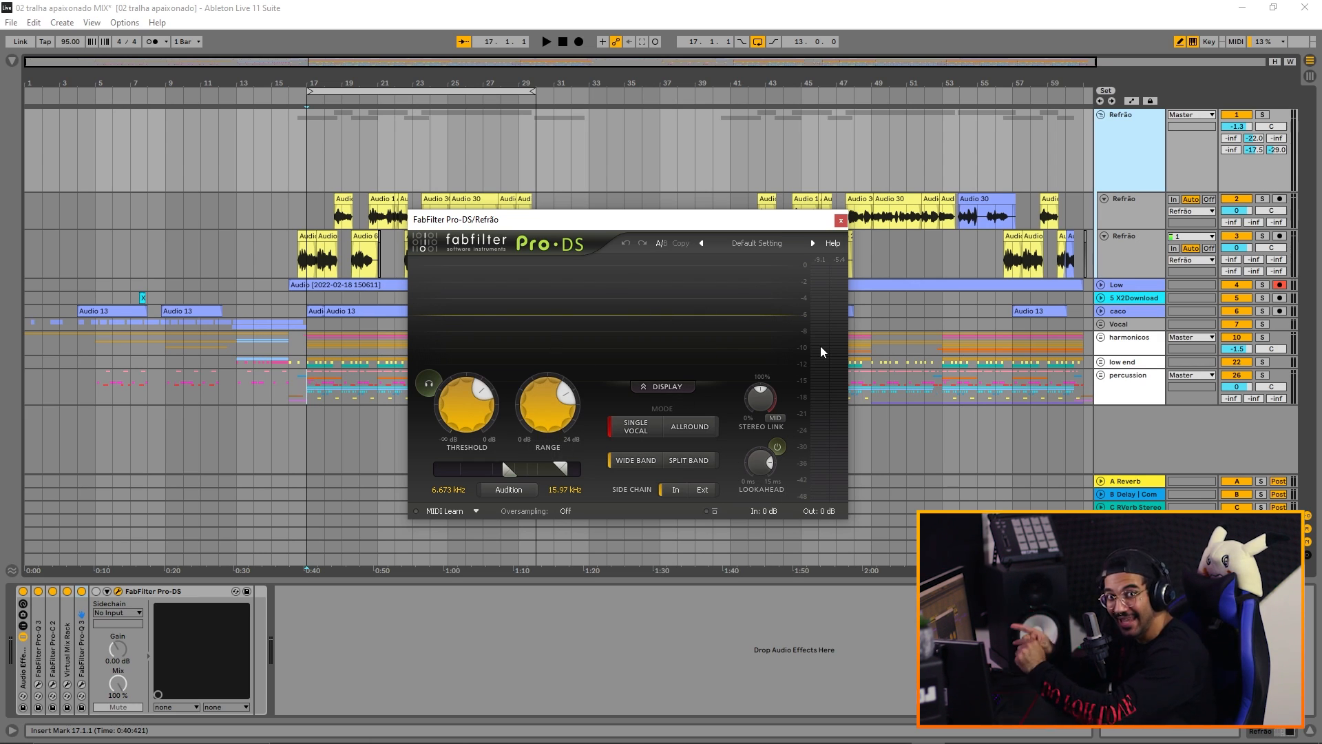
{"action": "left_click_drag", "start_coordinate": [554, 225], "coordinate": [598, 217]}
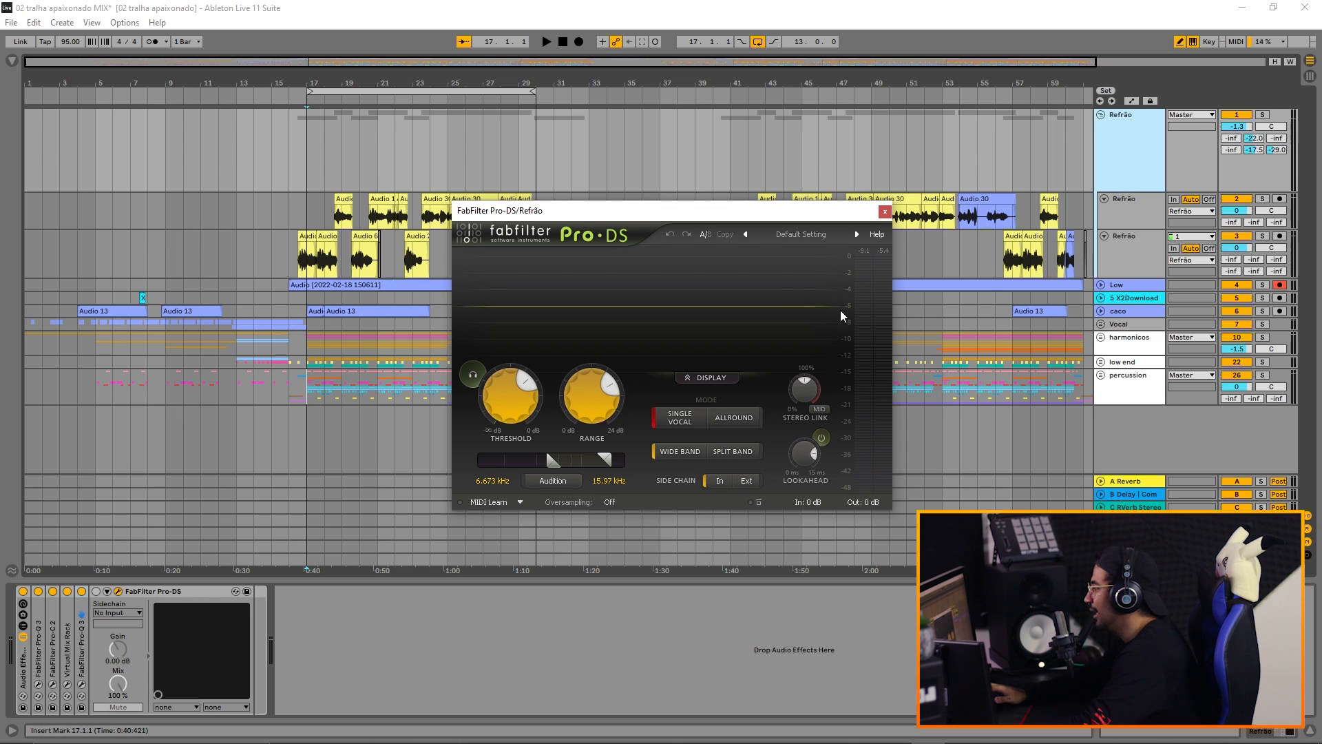
{"action": "left_click", "coordinate": [720, 379]}
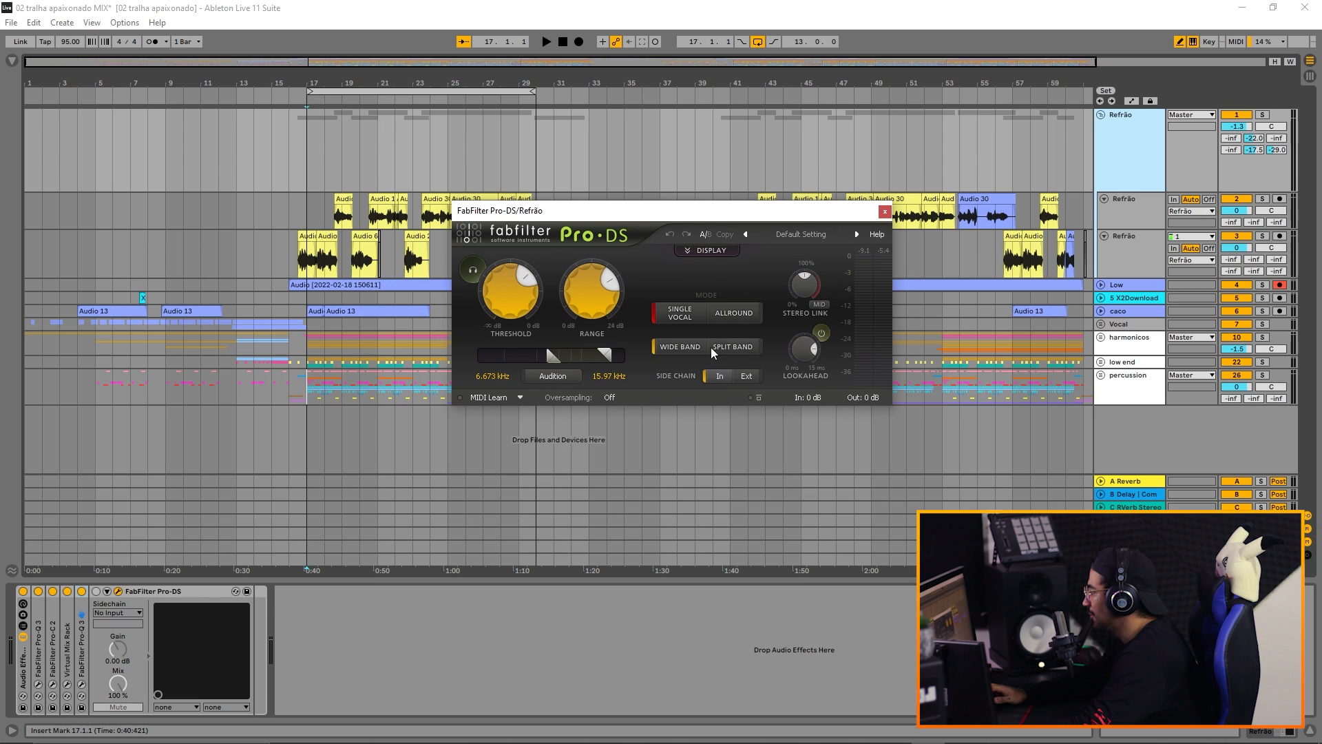
{"action": "left_click", "coordinate": [723, 252]}
{"action": "left_click", "coordinate": [709, 377]}
{"action": "left_click", "coordinate": [706, 250]}
Step: Widen the side-chain filter range fully, from 2 kHz to Off, and play the vocal
{"action": "left_click_drag", "start_coordinate": [546, 451], "coordinate": [377, 471]}
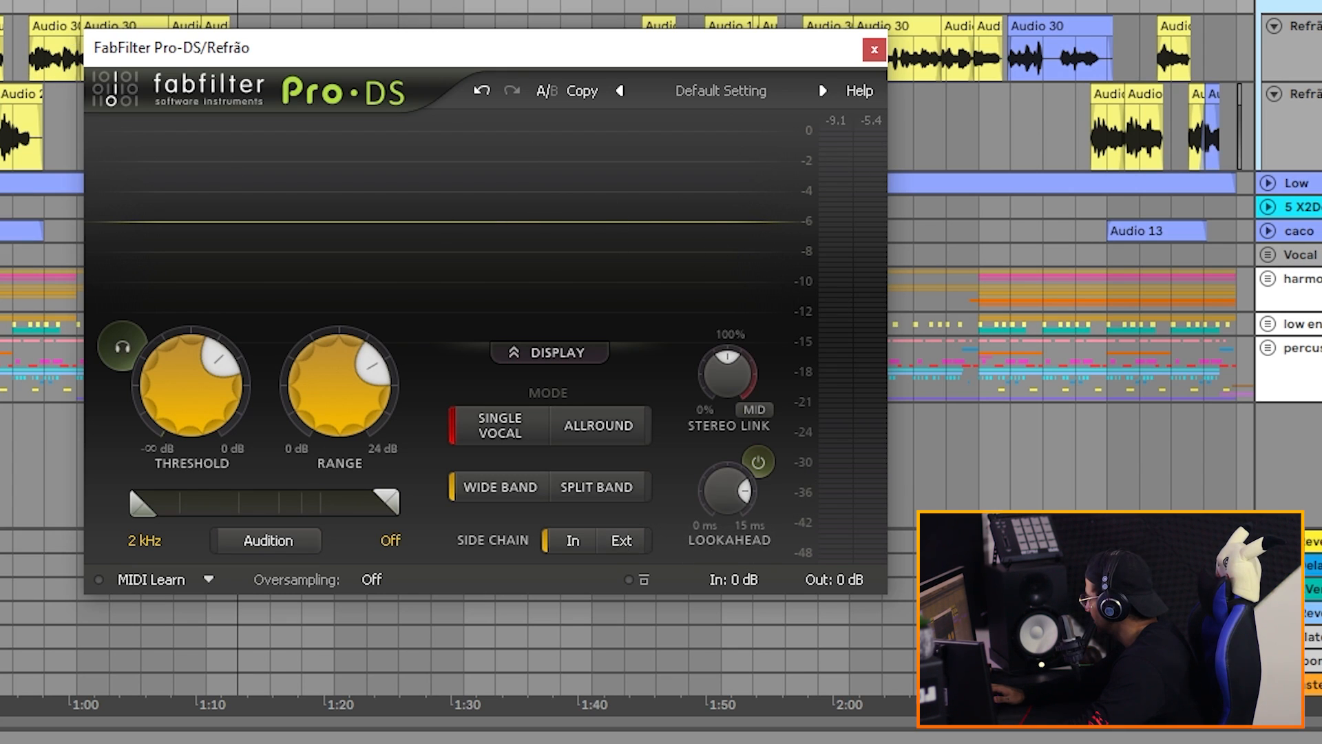
{"action": "key", "text": "space"}
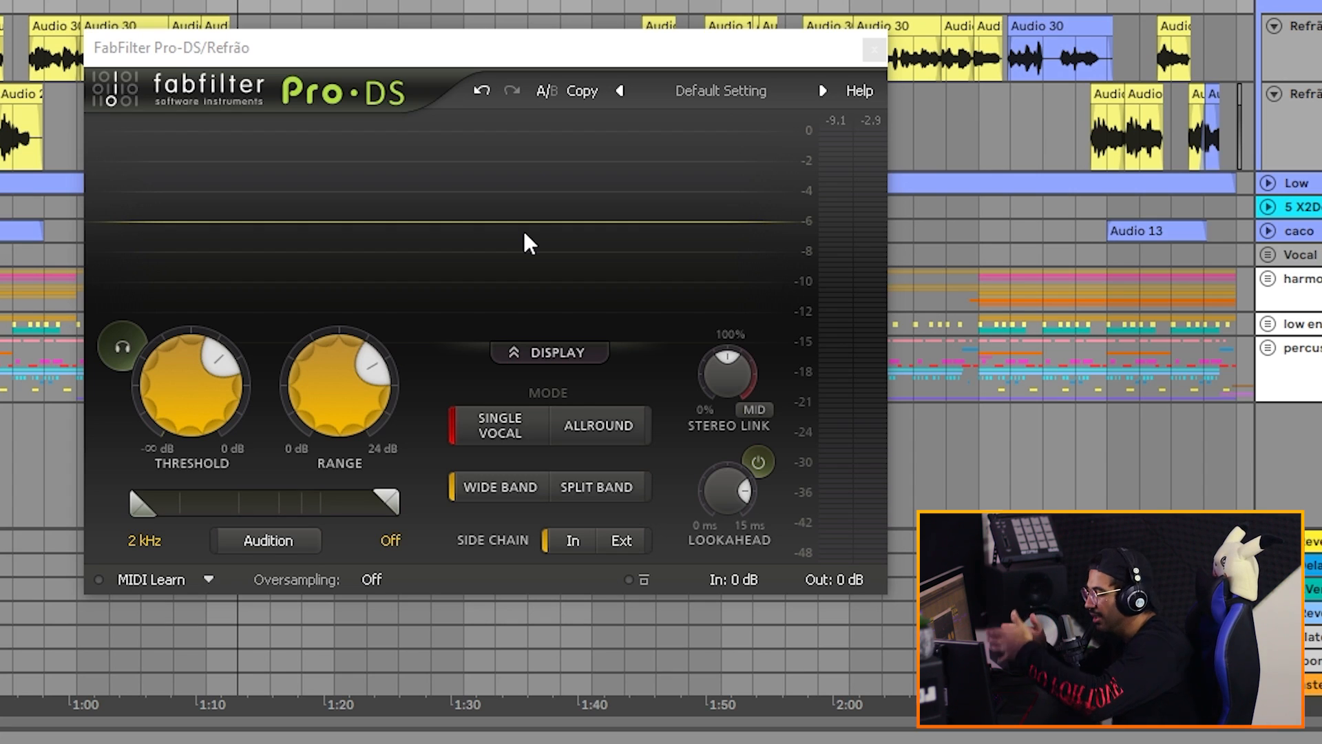
{"action": "left_click", "coordinate": [593, 261]}
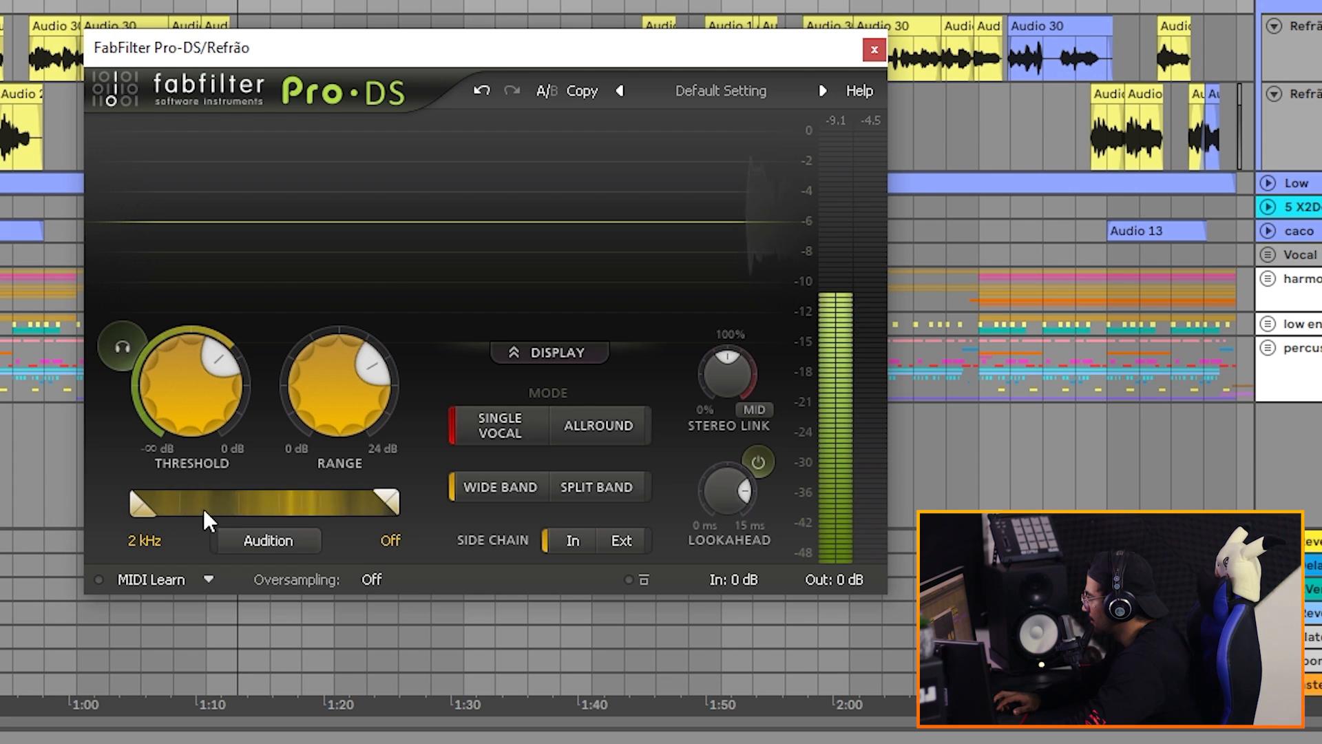
{"action": "mouse_move", "coordinate": [203, 514]}
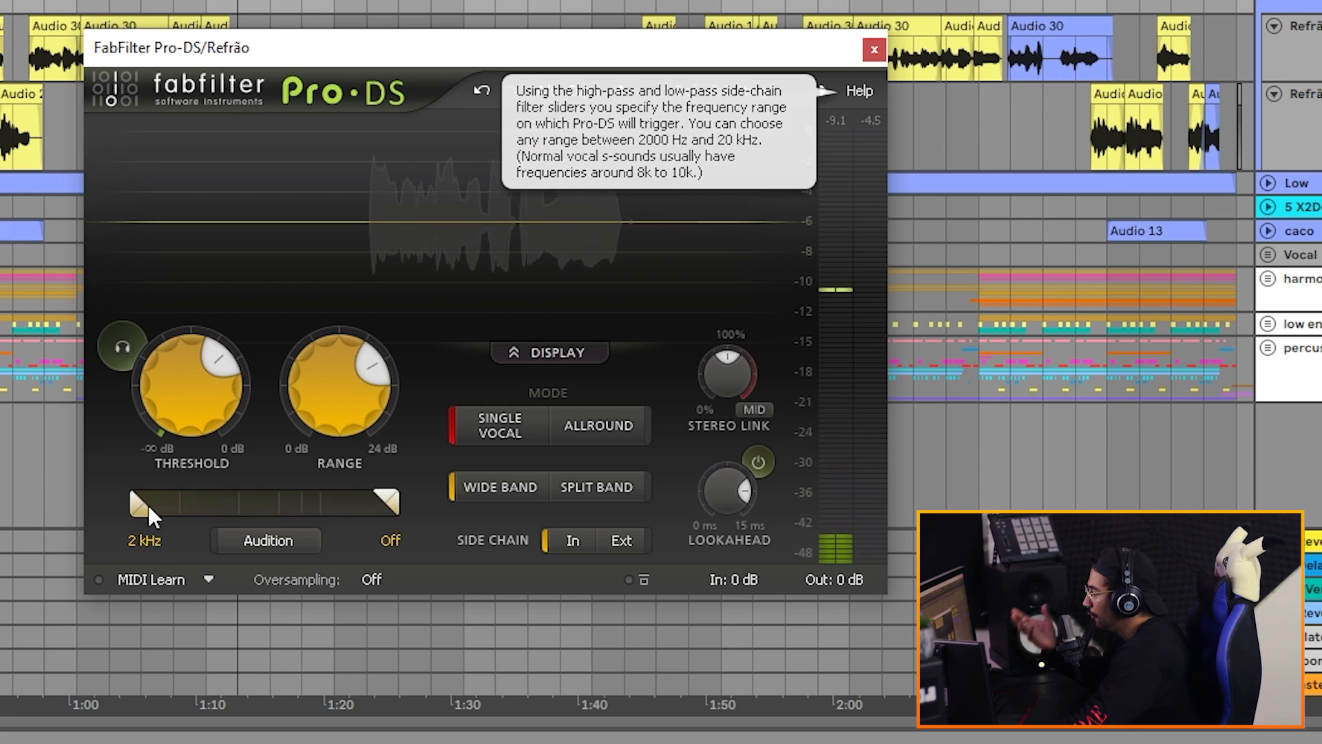
Step: Try out the lower and upper limits of the side-chain filter range
{"action": "mouse_move", "coordinate": [147, 515]}
{"action": "left_mouse_down"}
{"action": "mouse_move", "coordinate": [200, 500]}
{"action": "mouse_move", "coordinate": [142, 504]}
{"action": "left_mouse_up"}
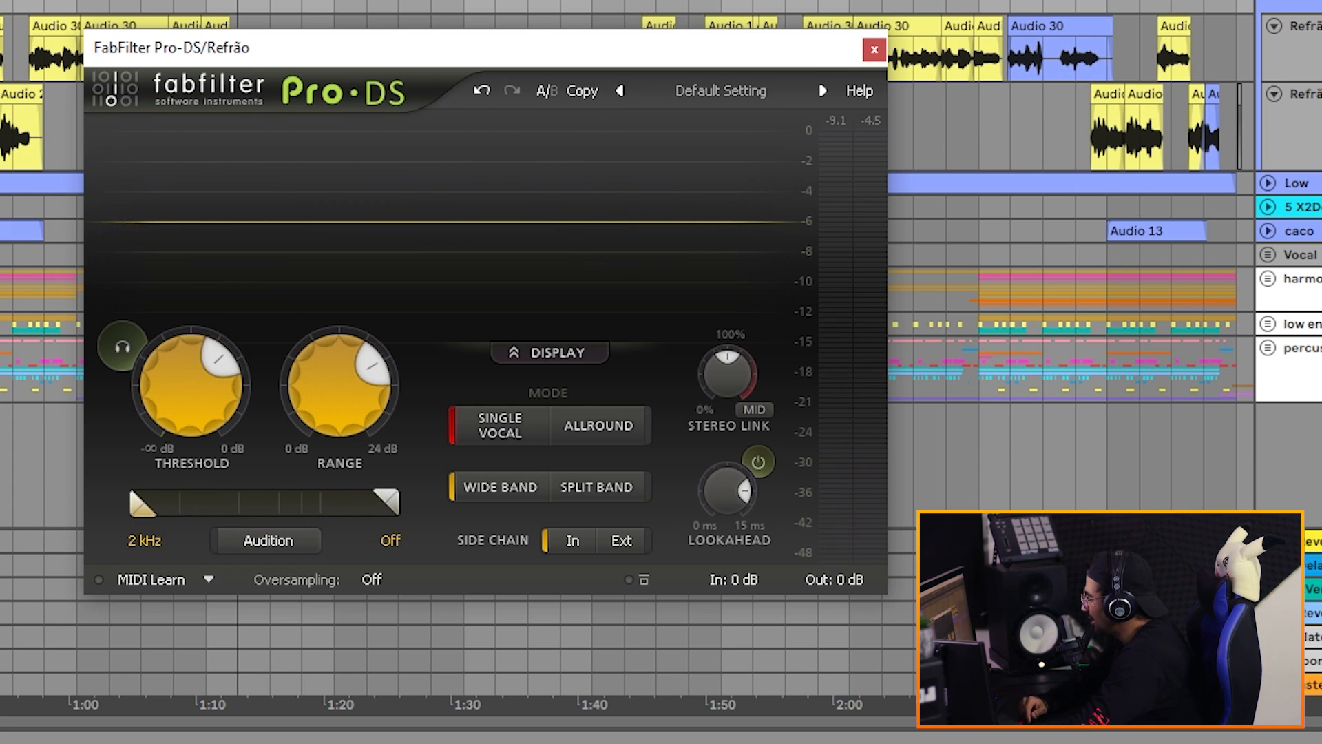
{"action": "left_click_drag", "start_coordinate": [363, 493], "coordinate": [393, 502]}
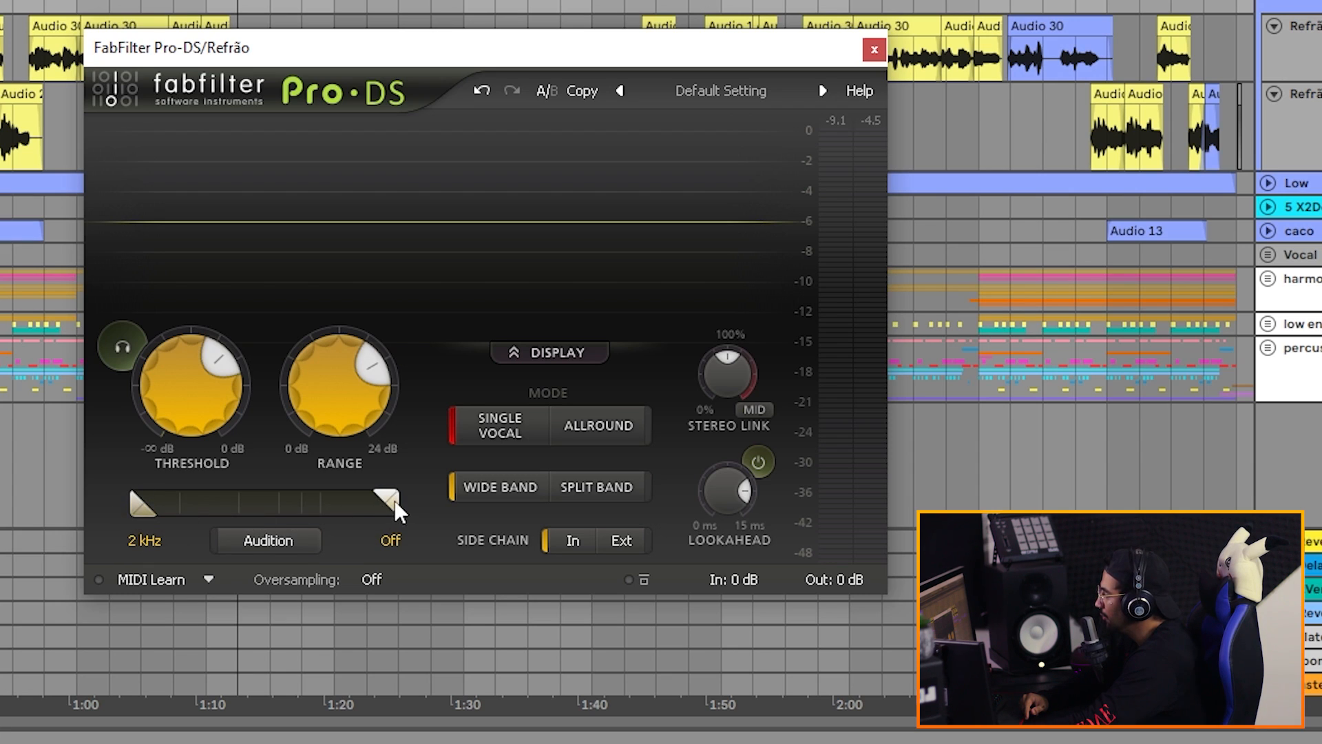
{"action": "left_click_drag", "start_coordinate": [387, 498], "coordinate": [423, 502]}
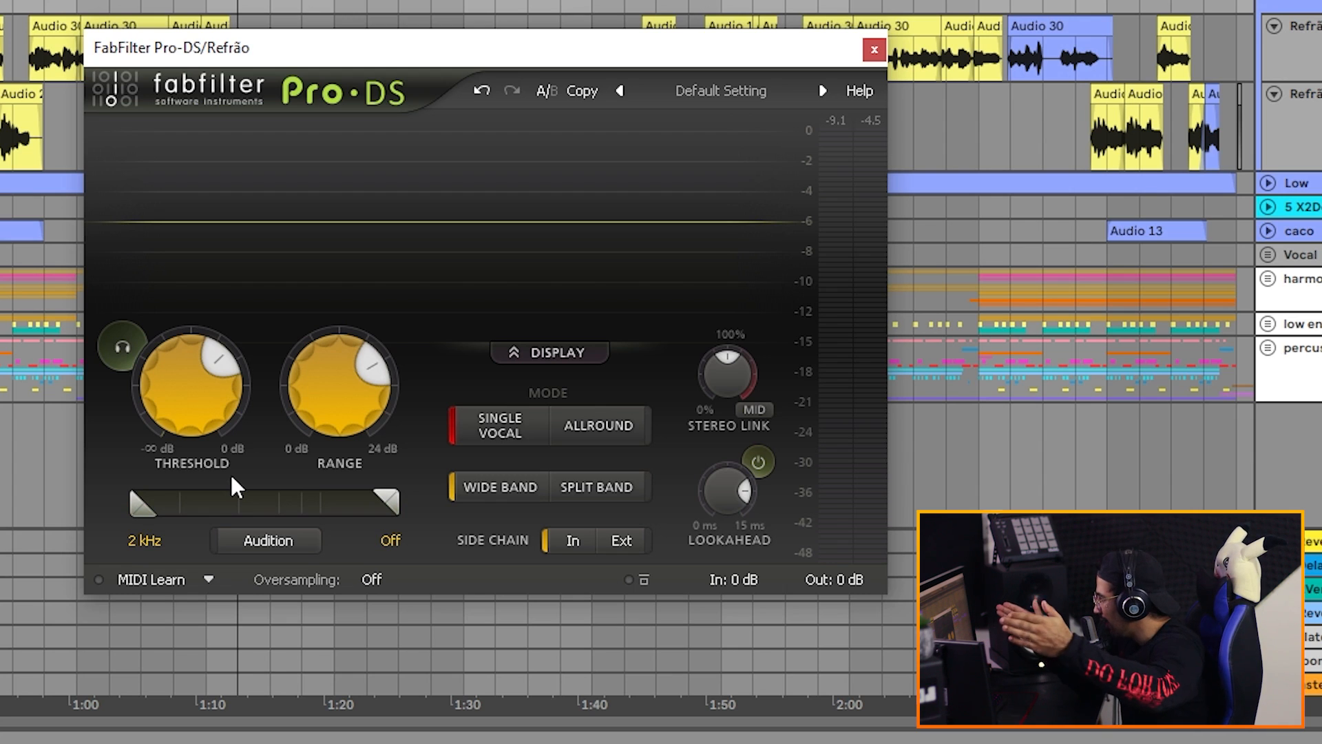
Step: Play the vocal and narrow the side-chain filter range to 5.145 kHz through 12.54 kHz
{"action": "key", "text": "space"}
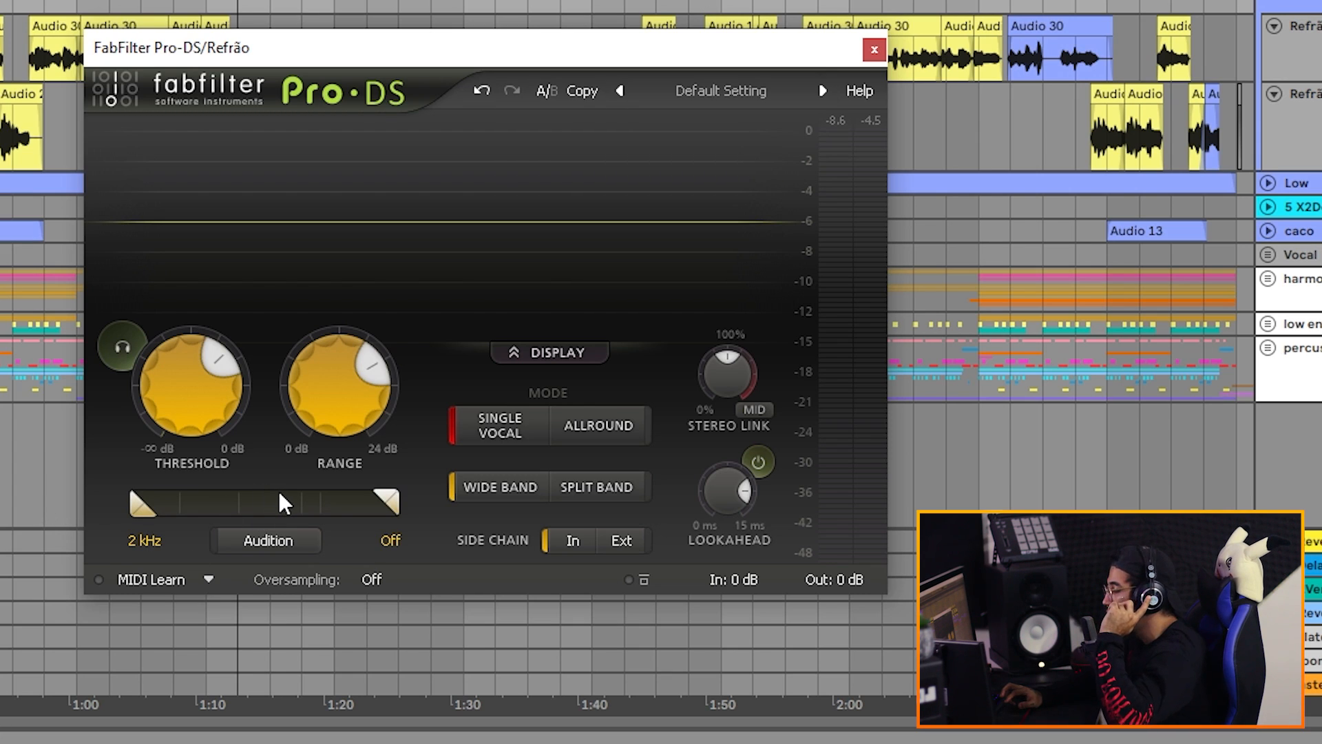
{"action": "mouse_move", "coordinate": [278, 493]}
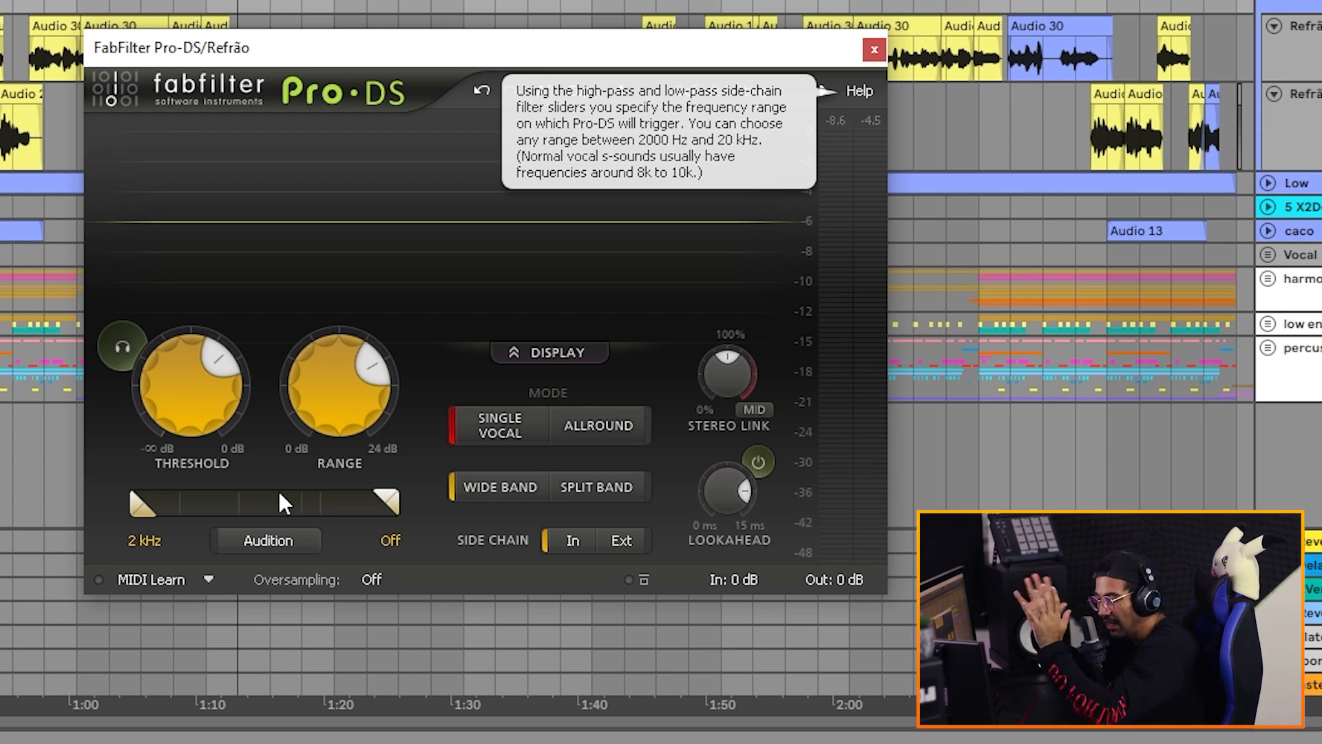
{"action": "key", "text": "space"}
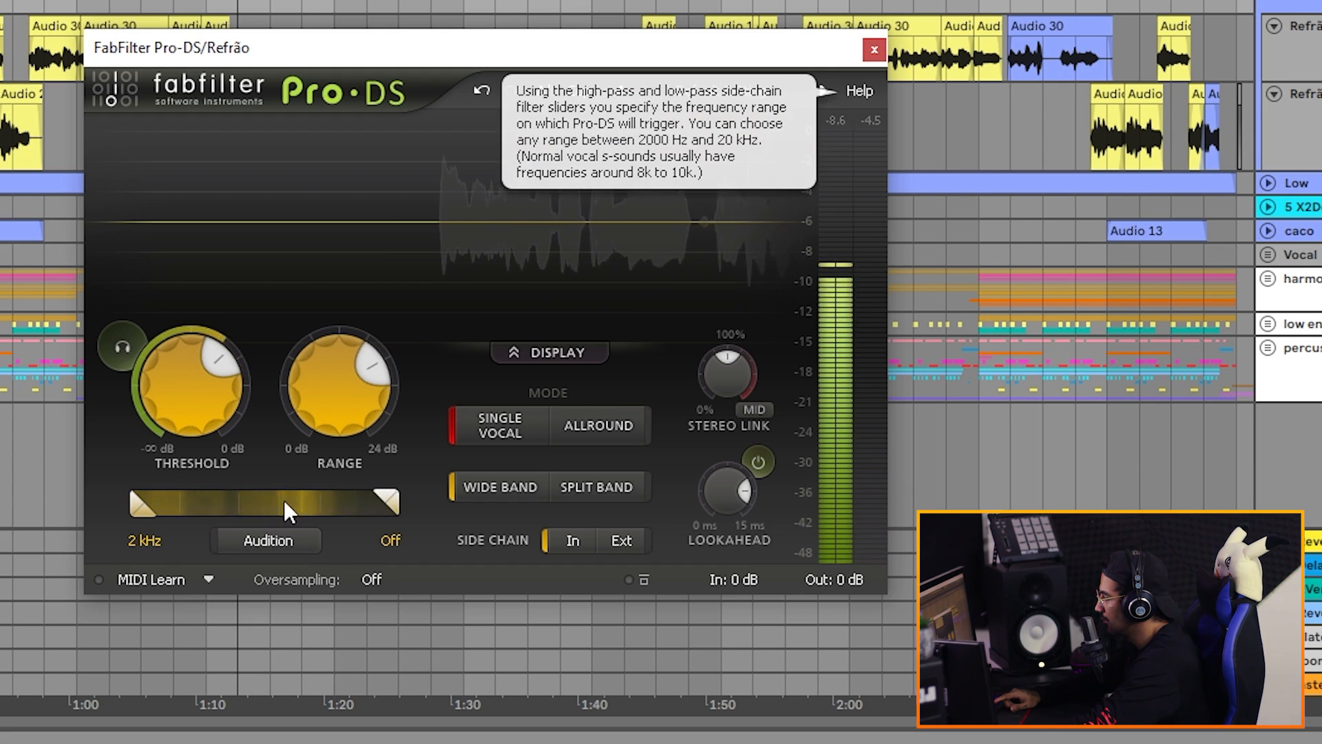
{"action": "left_click_drag", "start_coordinate": [143, 508], "coordinate": [248, 509]}
{"action": "left_click_drag", "start_coordinate": [390, 500], "coordinate": [243, 507]}
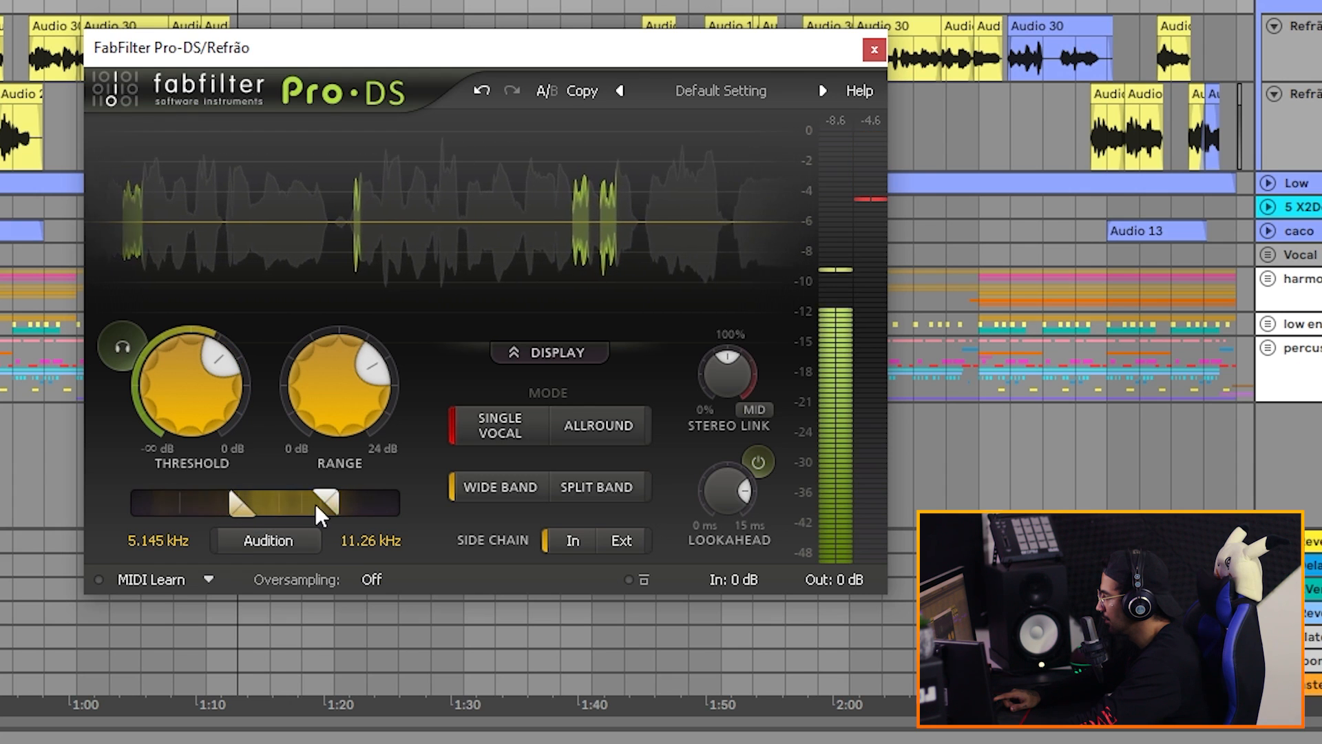
{"action": "left_click_drag", "start_coordinate": [325, 497], "coordinate": [337, 498]}
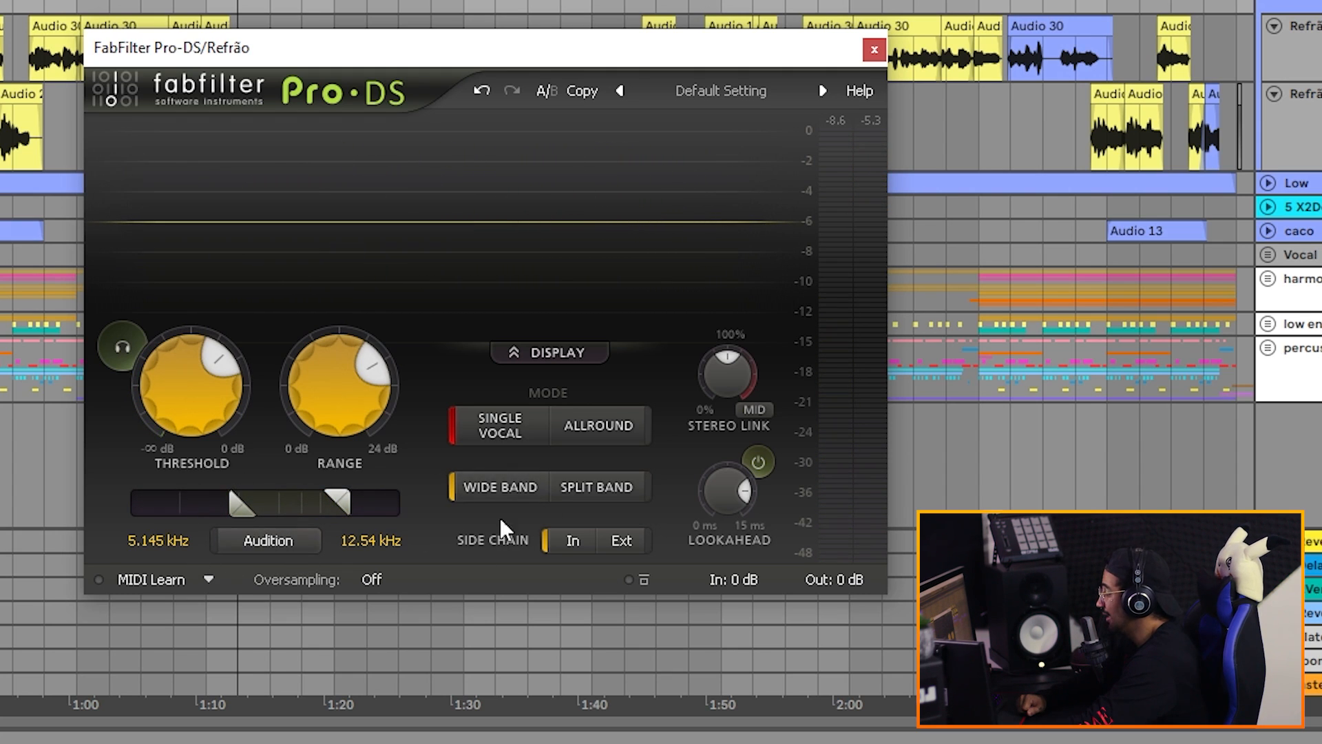
Step: Play the vocal while auditioning the side-chain filter range and, separately, the signal that triggers the de-esser
{"action": "left_click", "coordinate": [275, 541]}
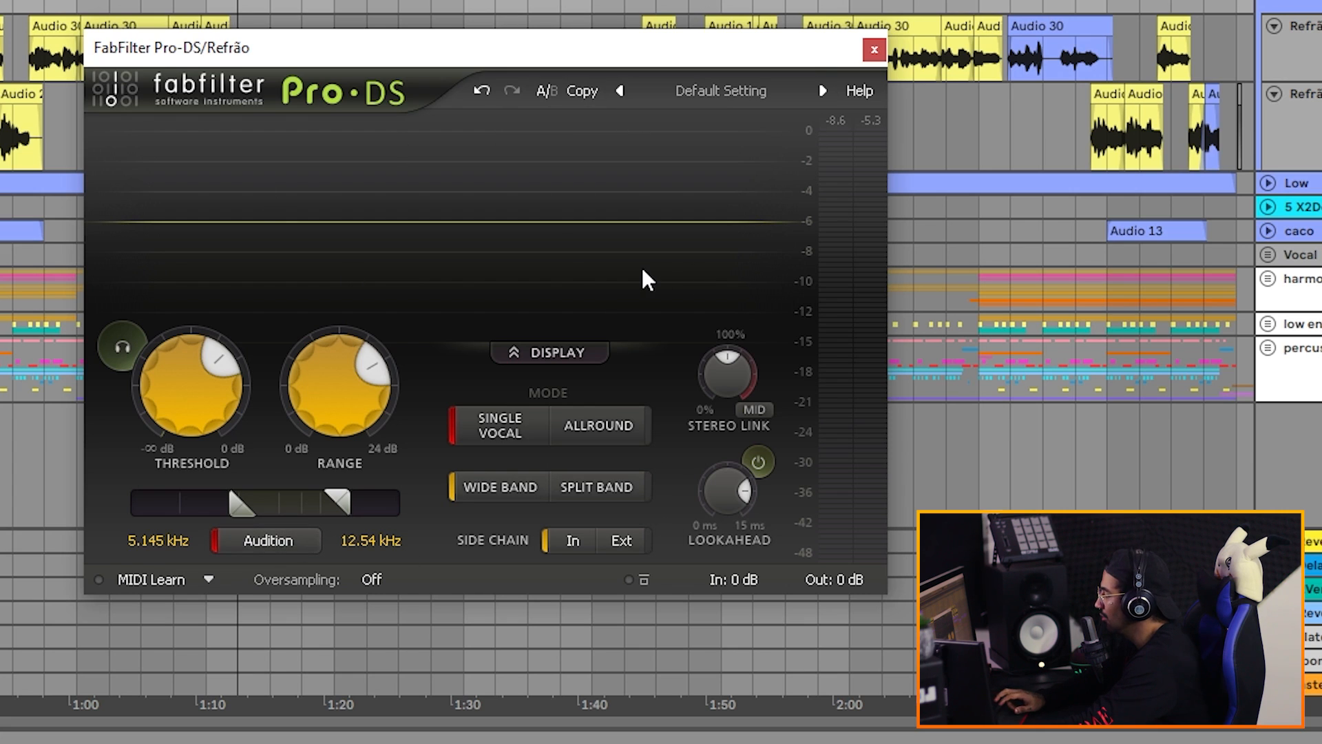
{"action": "key", "text": "space"}
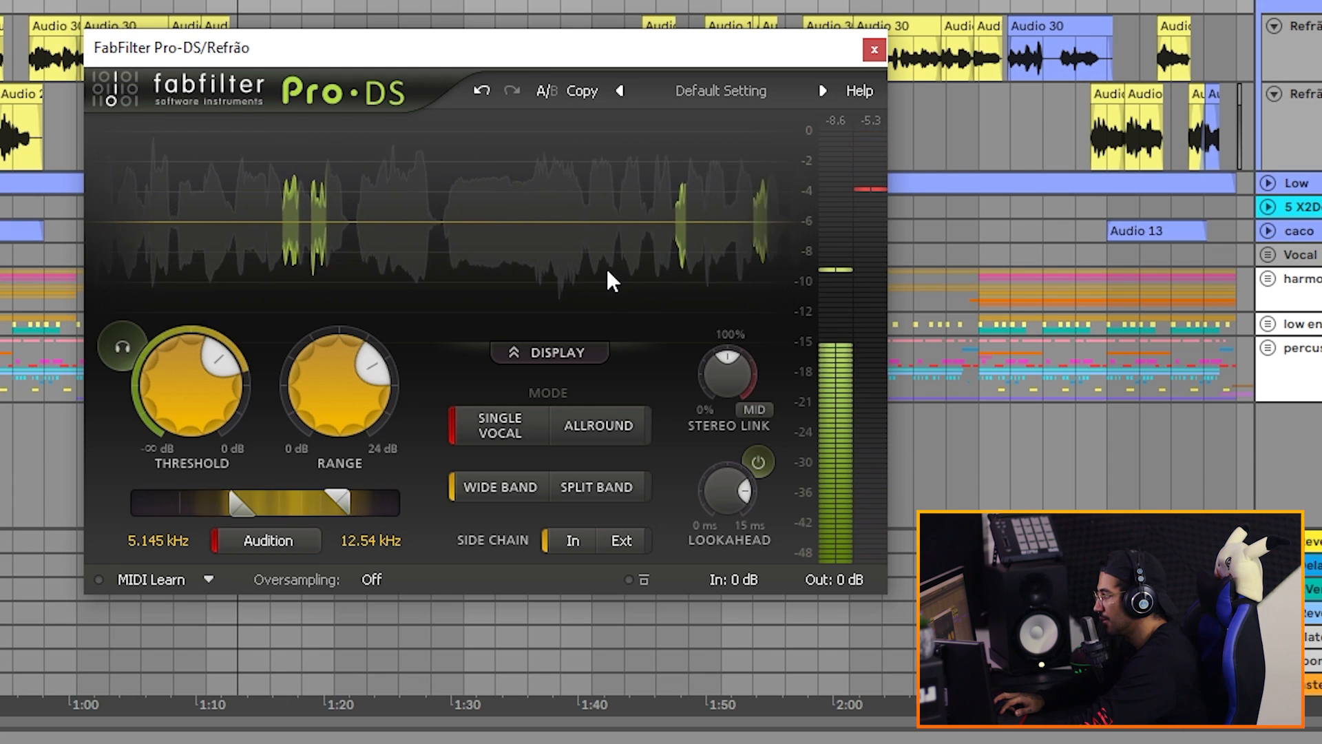
{"action": "left_click", "coordinate": [235, 535]}
{"action": "left_click", "coordinate": [123, 346]}
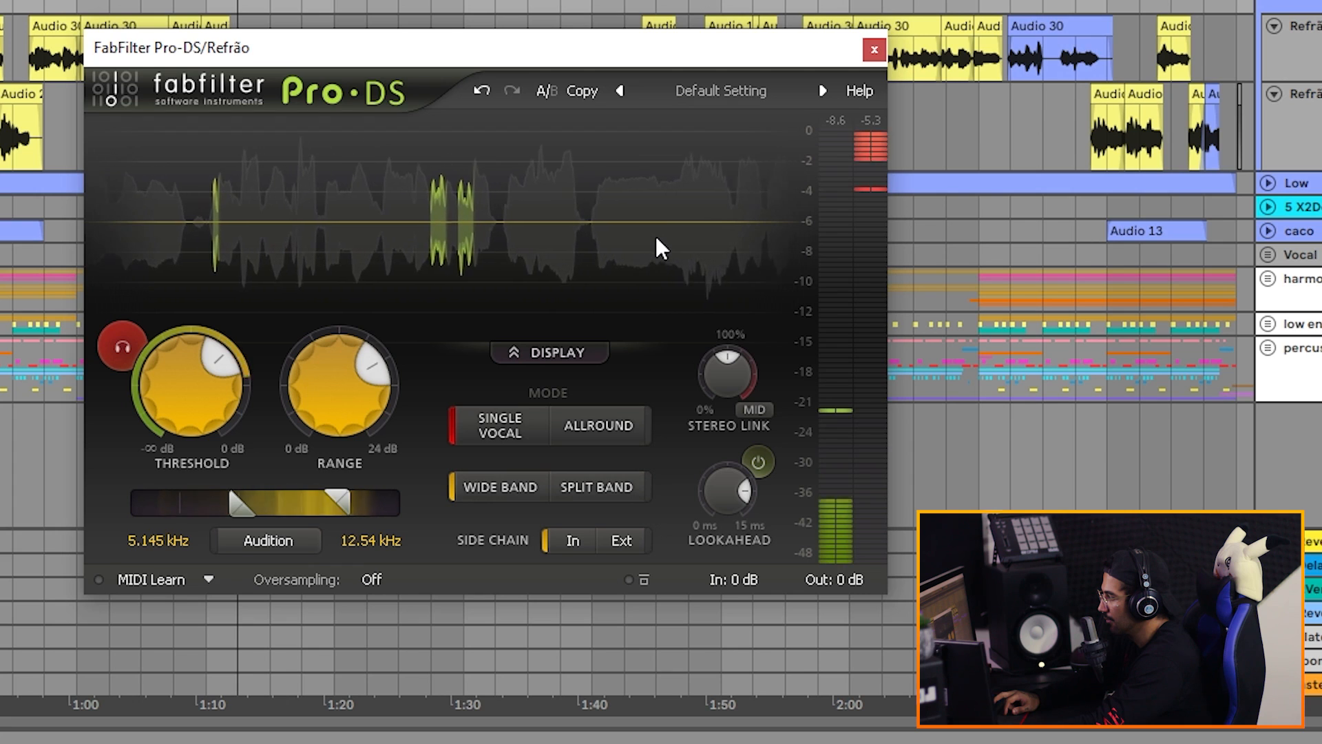
{"action": "left_click", "coordinate": [124, 348]}
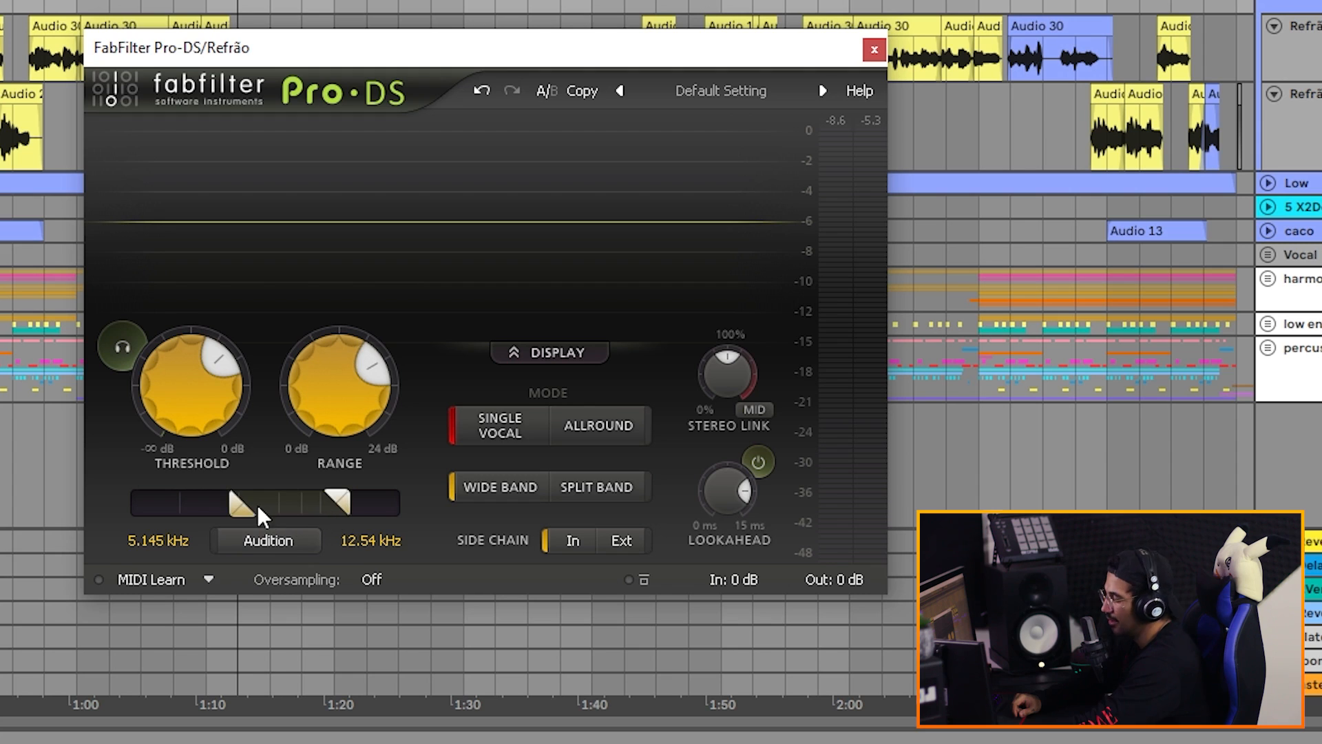
Step: Raise the Threshold to -17.15 dB and tune the side-chain filter range to 5.8 kHz through 13.16 kHz with Audition on
{"action": "scroll", "coordinate": [187, 370], "scroll_direction": "up", "scroll_amount": 3}
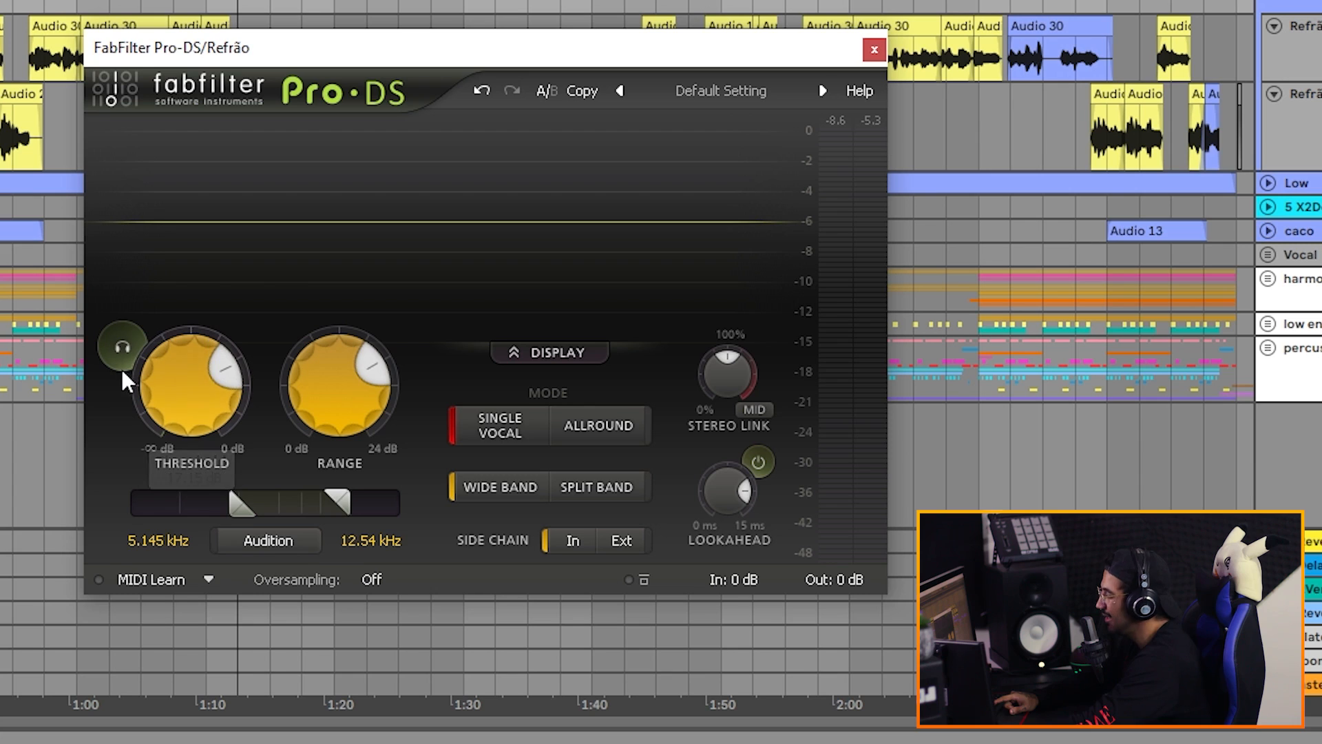
{"action": "mouse_move", "coordinate": [235, 433]}
{"action": "key", "text": "space"}
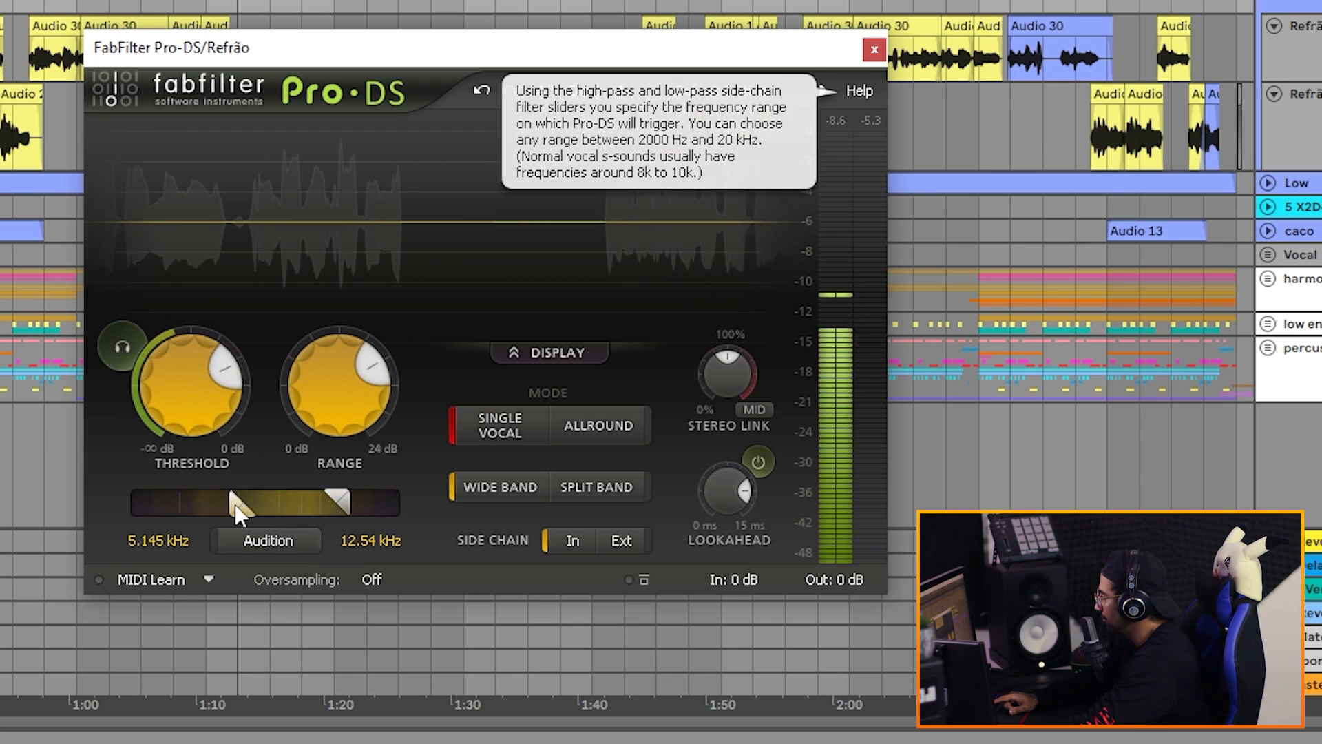
{"action": "mouse_move", "coordinate": [276, 506]}
{"action": "left_mouse_down"}
{"action": "mouse_move", "coordinate": [159, 502]}
{"action": "mouse_move", "coordinate": [269, 507]}
{"action": "left_mouse_up"}
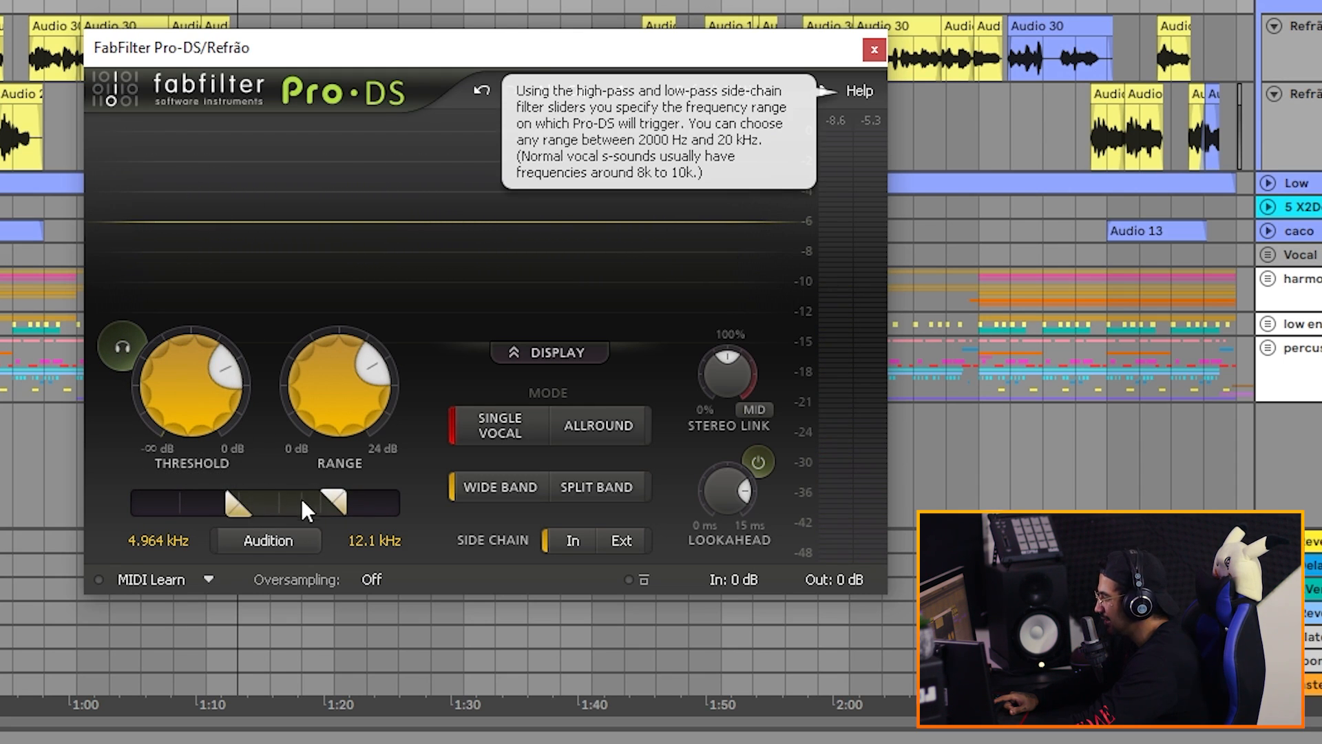
{"action": "left_click_drag", "start_coordinate": [234, 508], "coordinate": [243, 508]}
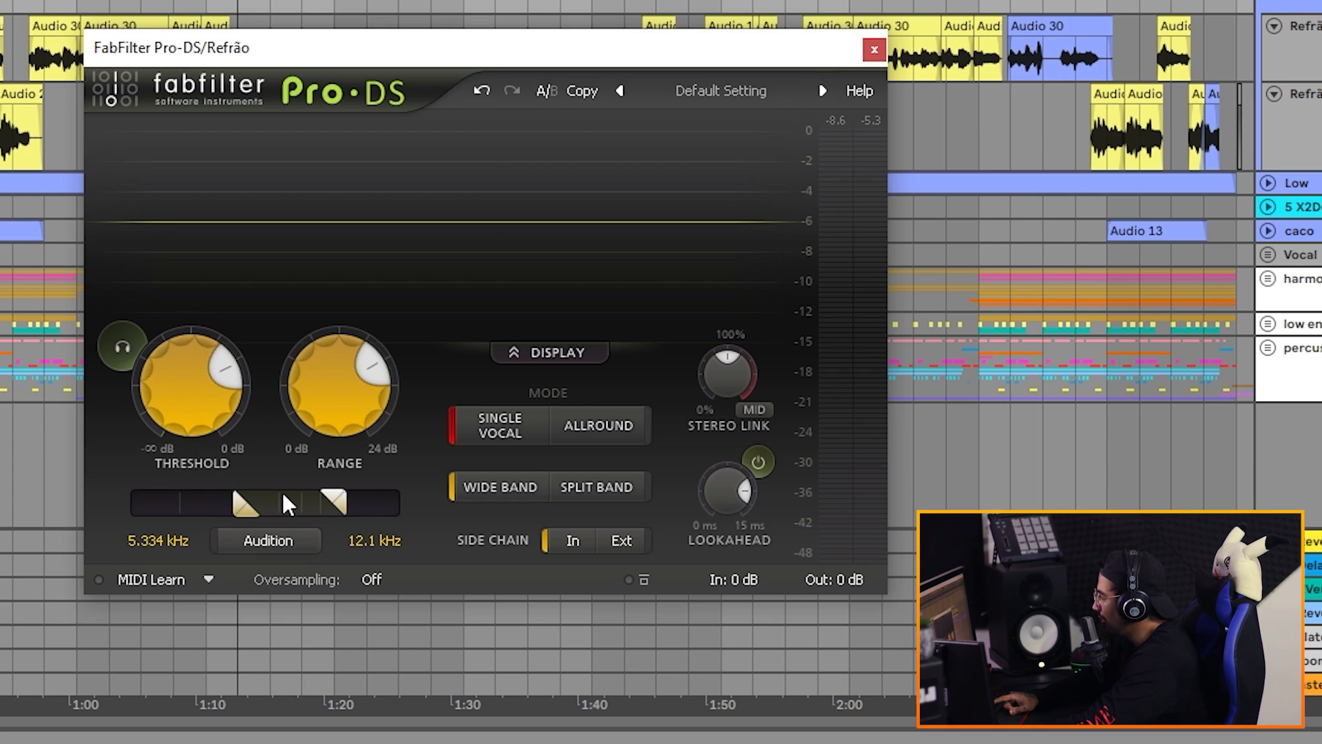
{"action": "left_click", "coordinate": [274, 540]}
{"action": "mouse_move", "coordinate": [296, 504]}
{"action": "left_mouse_down"}
{"action": "mouse_move", "coordinate": [313, 504]}
{"action": "mouse_move", "coordinate": [289, 504]}
{"action": "left_mouse_up"}
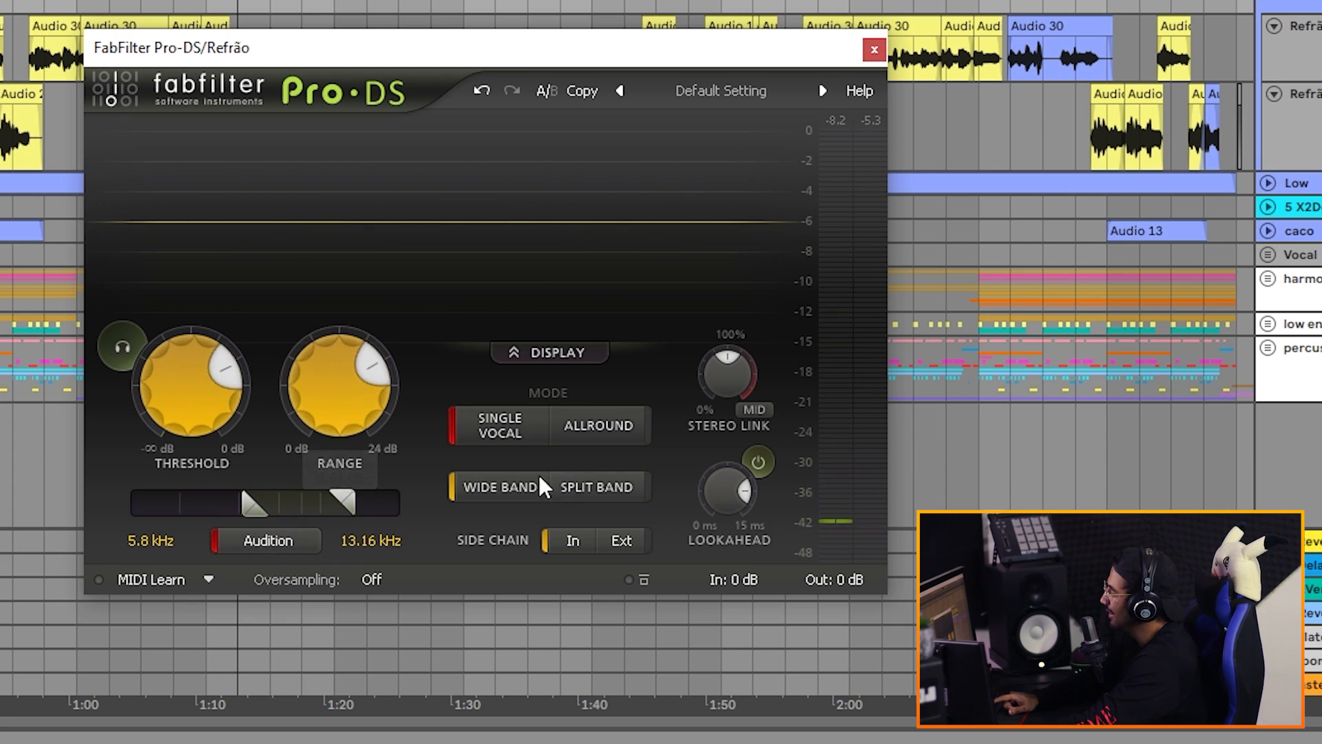
Step: Turn Audition off and fine-tune the Threshold to -18.96 dB while playing the vocal
{"action": "mouse_move", "coordinate": [192, 394]}
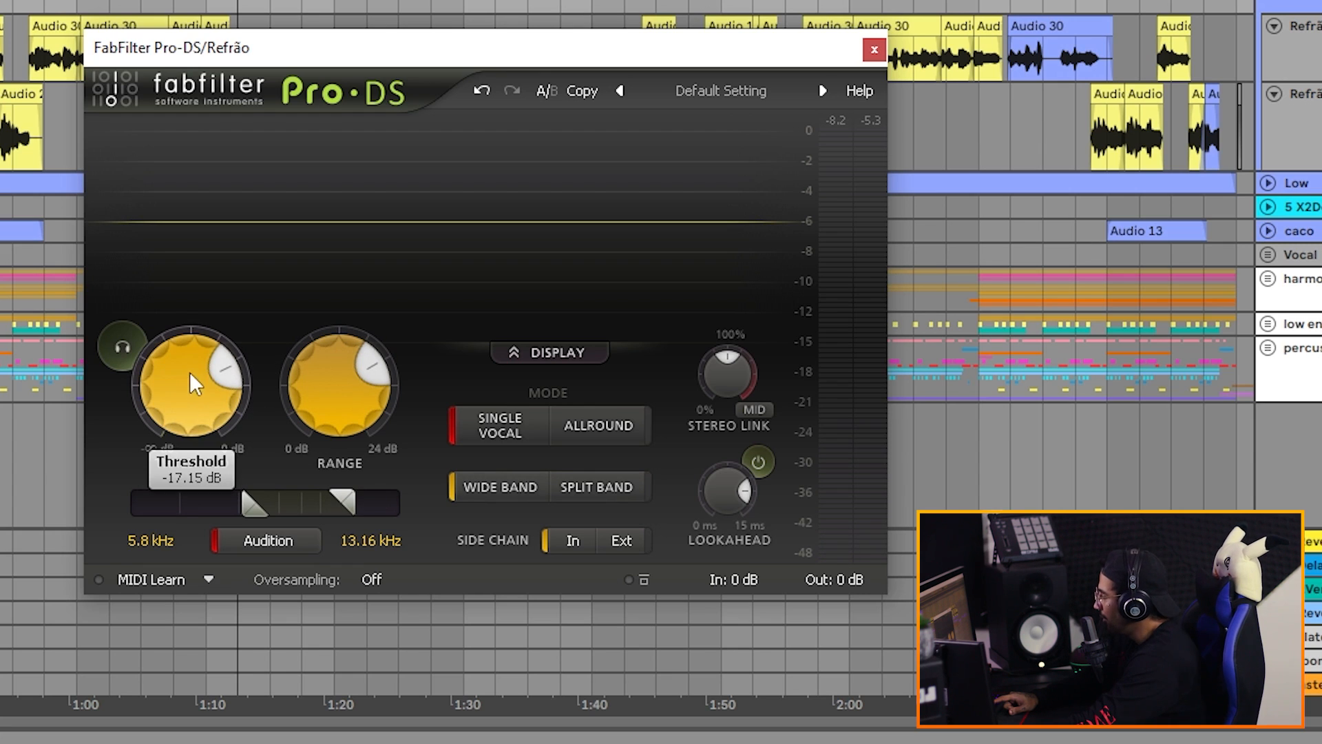
{"action": "mouse_move", "coordinate": [192, 369]}
{"action": "left_mouse_down"}
{"action": "mouse_move", "coordinate": [195, 394]}
{"action": "mouse_move", "coordinate": [197, 375]}
{"action": "left_mouse_up"}
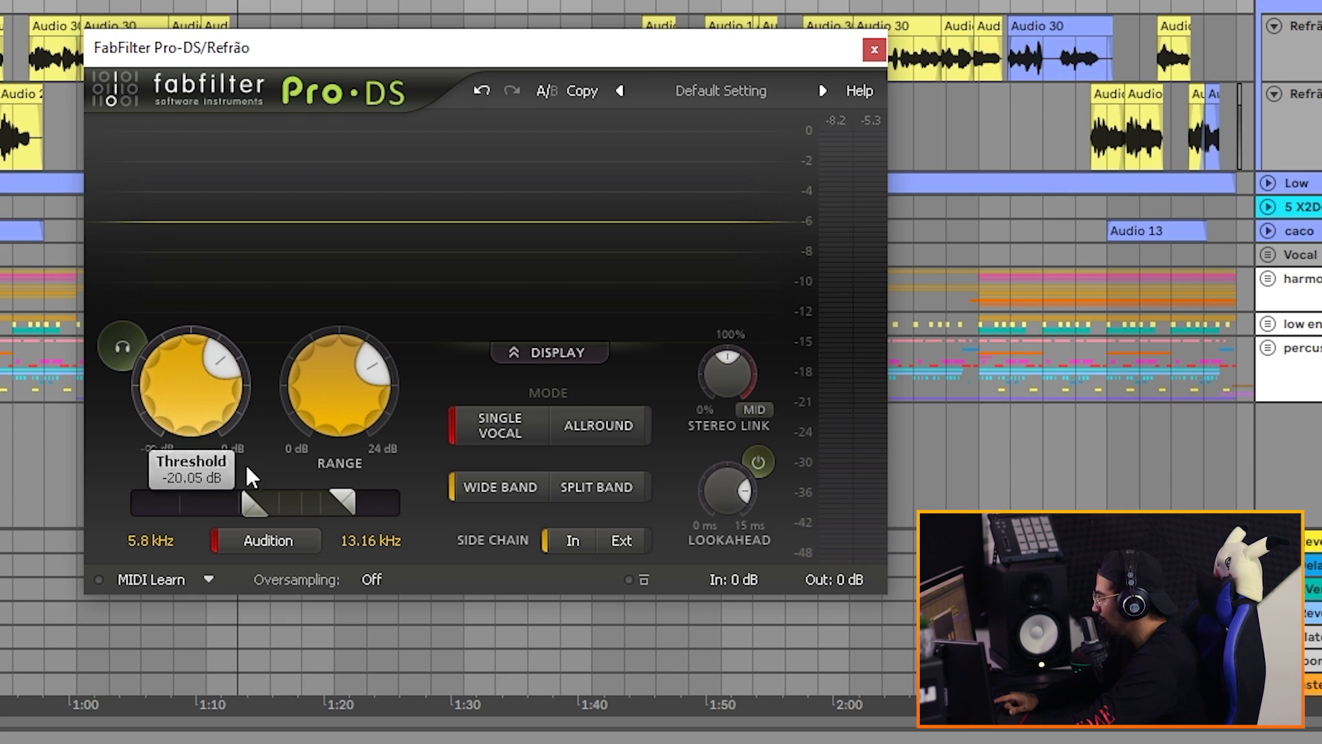
{"action": "left_click", "coordinate": [248, 538]}
{"action": "key", "text": "space"}
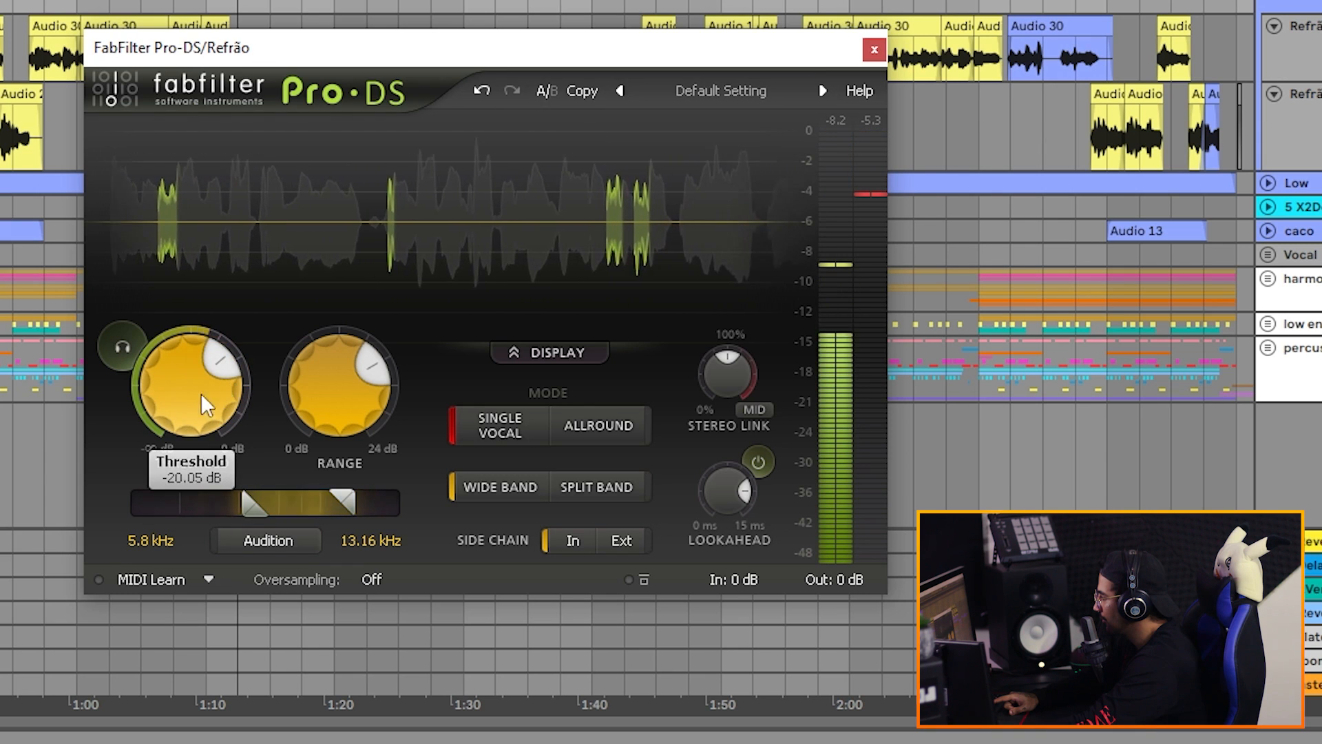
{"action": "left_click_drag", "start_coordinate": [184, 390], "coordinate": [200, 365]}
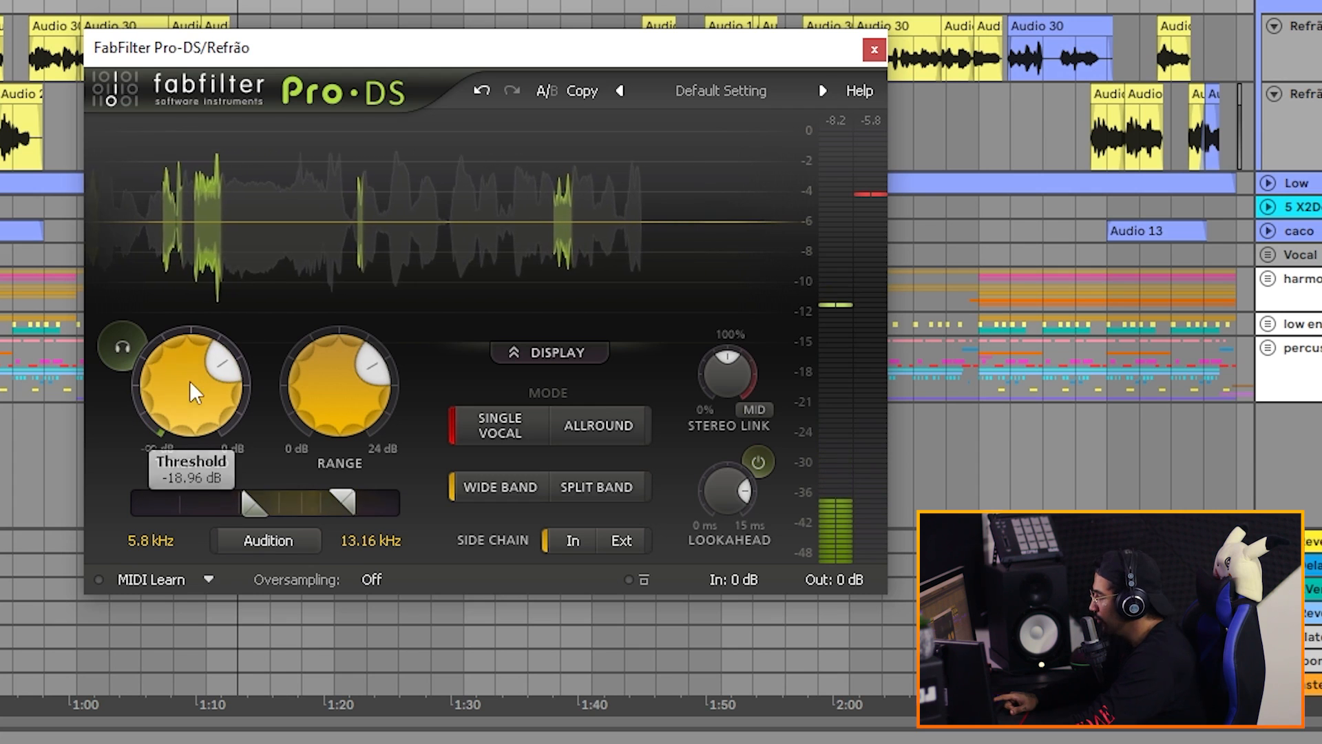
{"action": "mouse_move", "coordinate": [208, 369]}
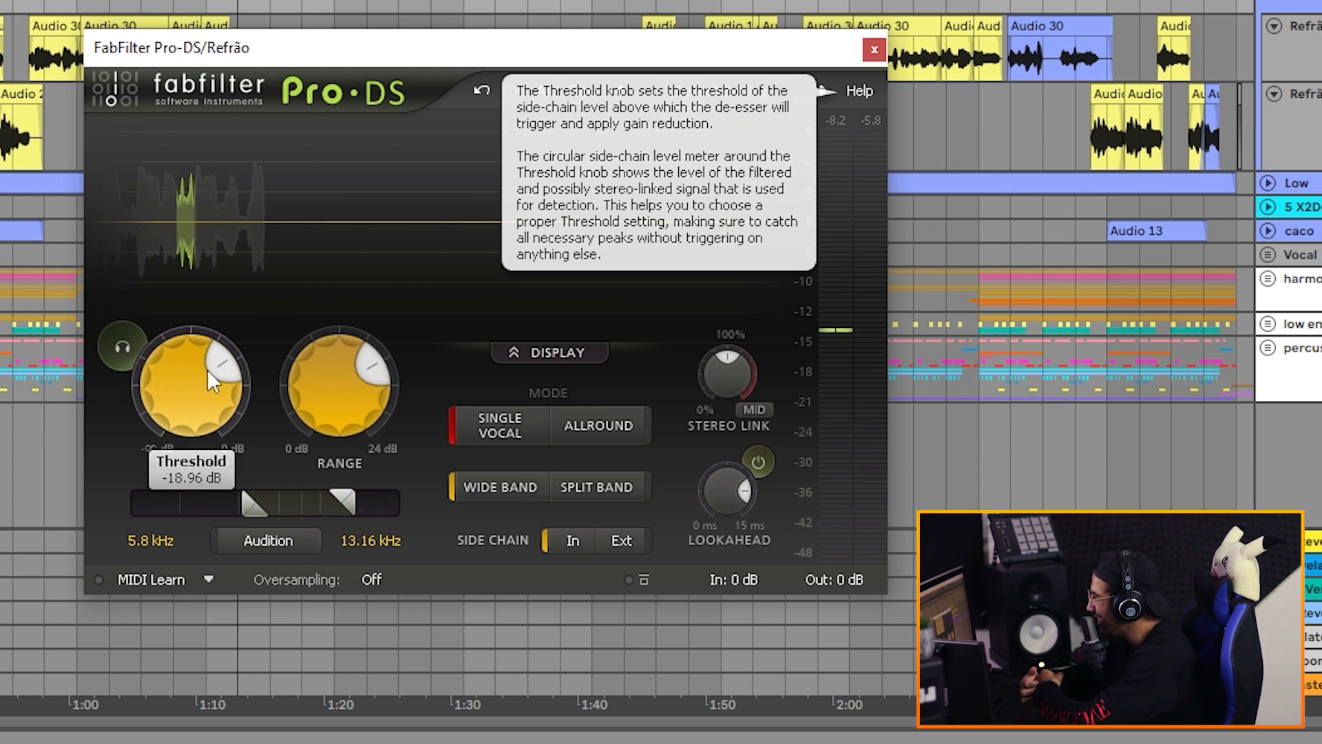
Step: Compare the Range at its 24 dB and 0 dB extremes during playback, and raise it back up from 0 dB
{"action": "left_click_drag", "start_coordinate": [323, 385], "coordinate": [408, 528]}
{"action": "left_click_drag", "start_coordinate": [320, 382], "coordinate": [390, 65]}
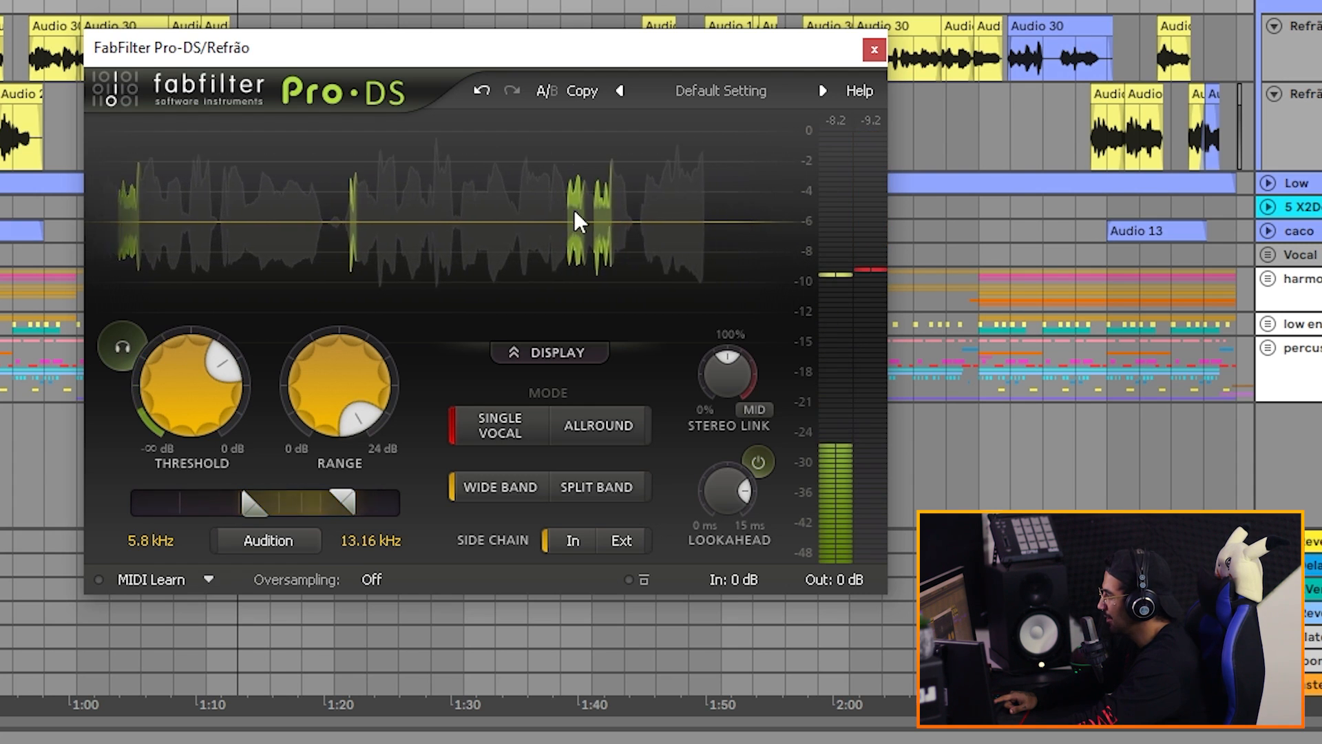
{"action": "left_click_drag", "start_coordinate": [327, 377], "coordinate": [376, 737]}
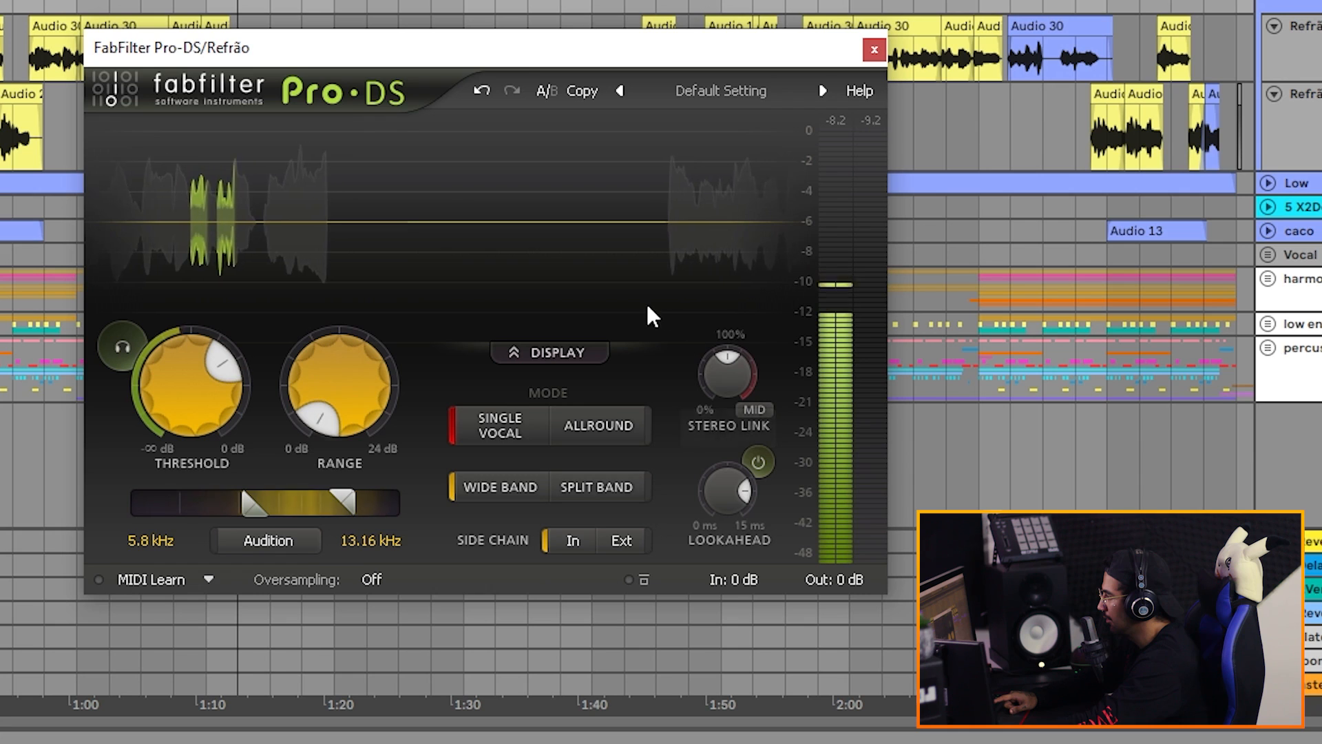
{"action": "left_click_drag", "start_coordinate": [327, 375], "coordinate": [293, 173]}
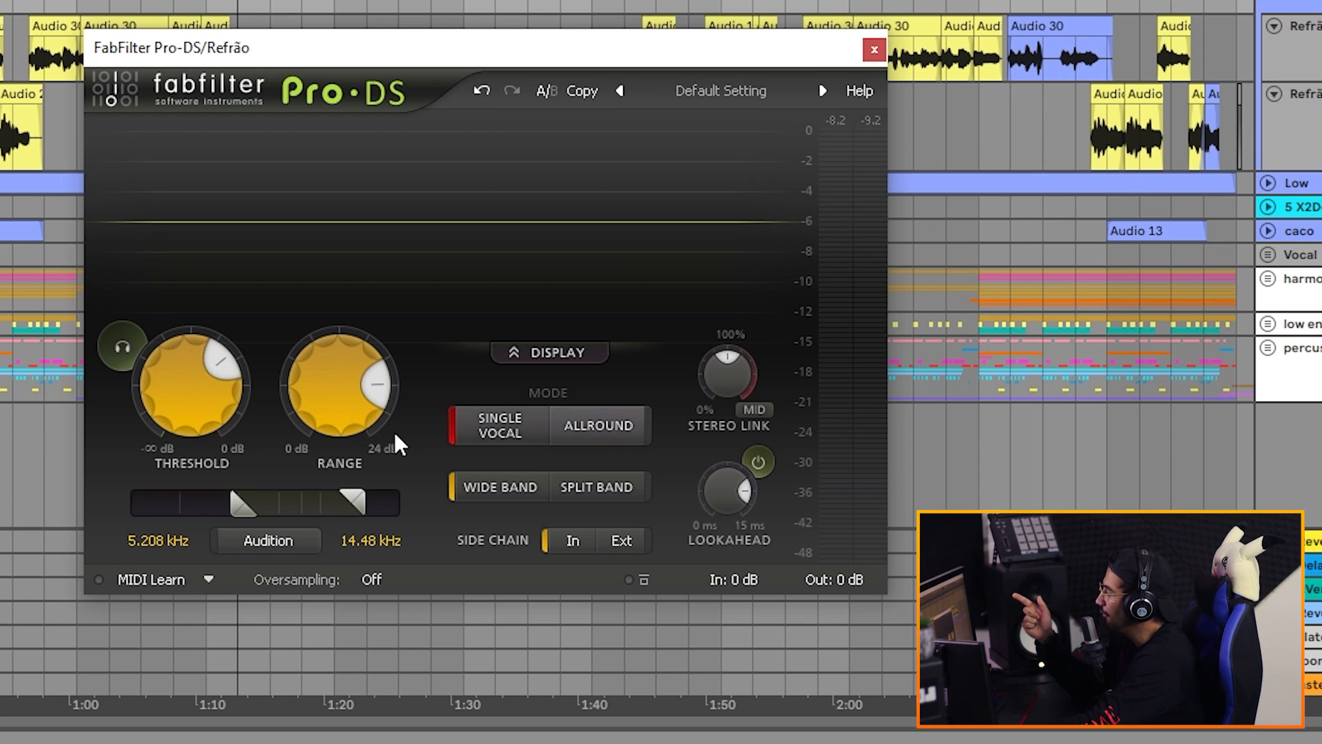
Step: Switch the detection mode to Allround and play the vocal
{"action": "mouse_move", "coordinate": [497, 427]}
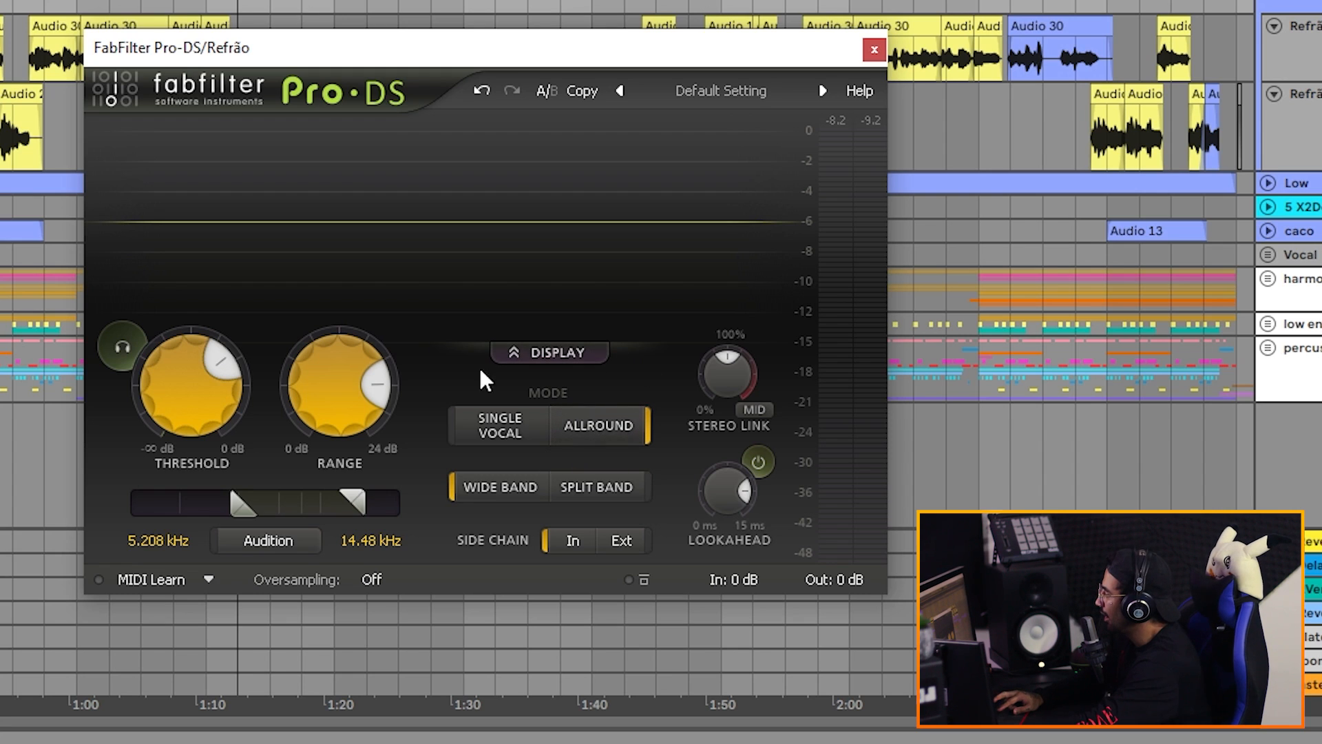
{"action": "mouse_move", "coordinate": [500, 364]}
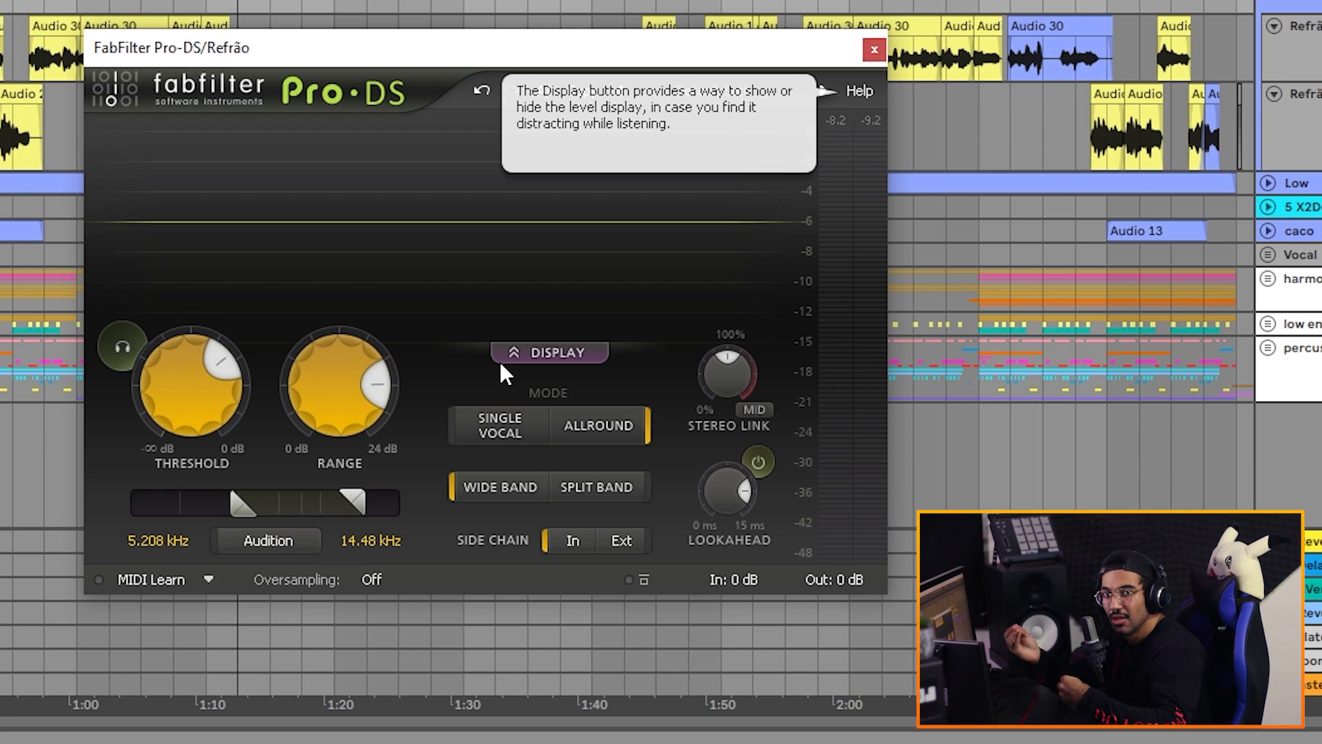
{"action": "key", "text": "space"}
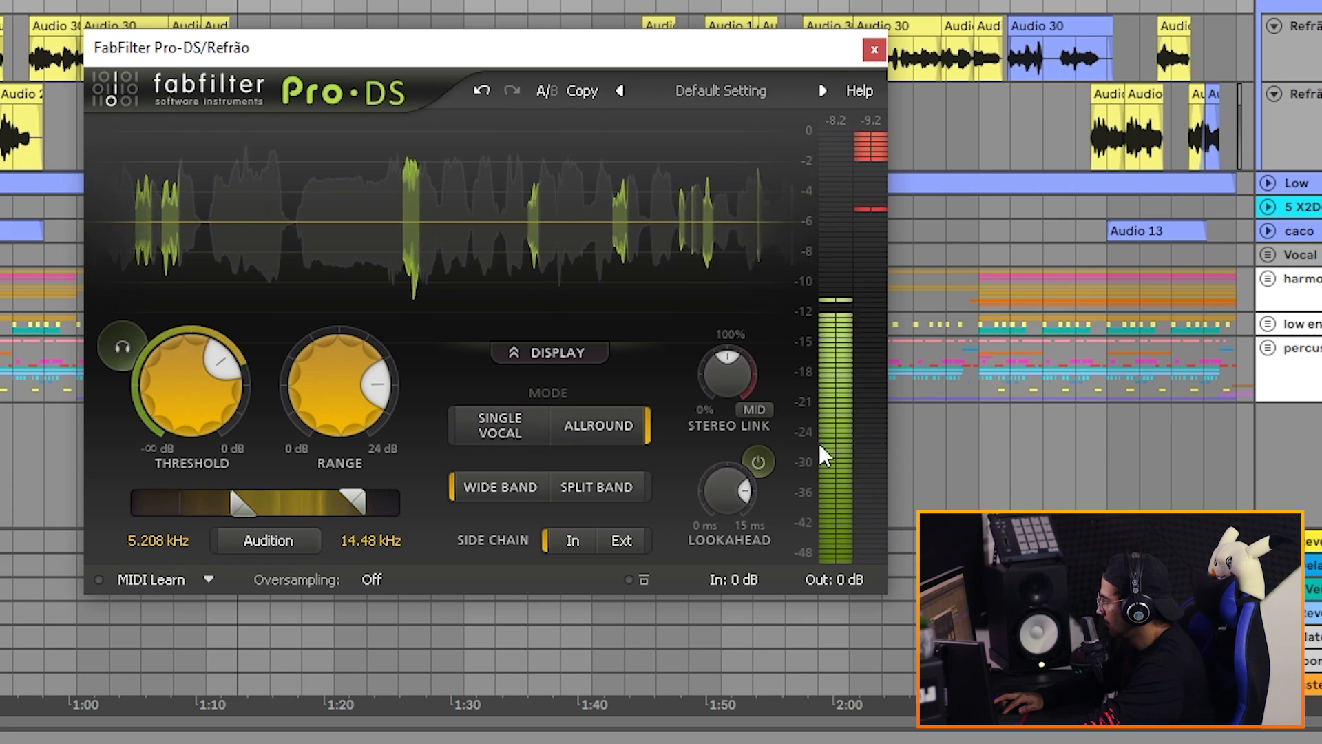
Step: Compare the Single Vocal and Allround detection modes, finishing on Single Vocal
{"action": "left_click", "coordinate": [502, 425]}
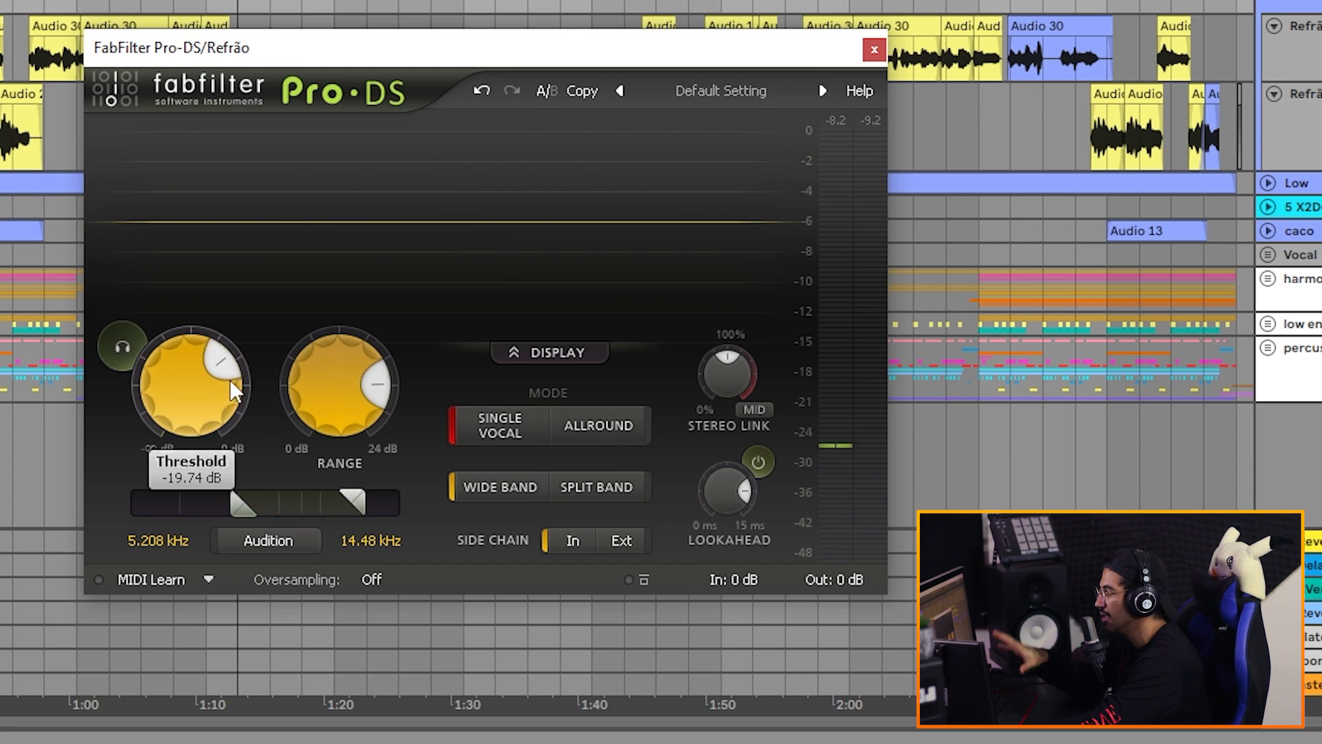
{"action": "left_click", "coordinate": [586, 423]}
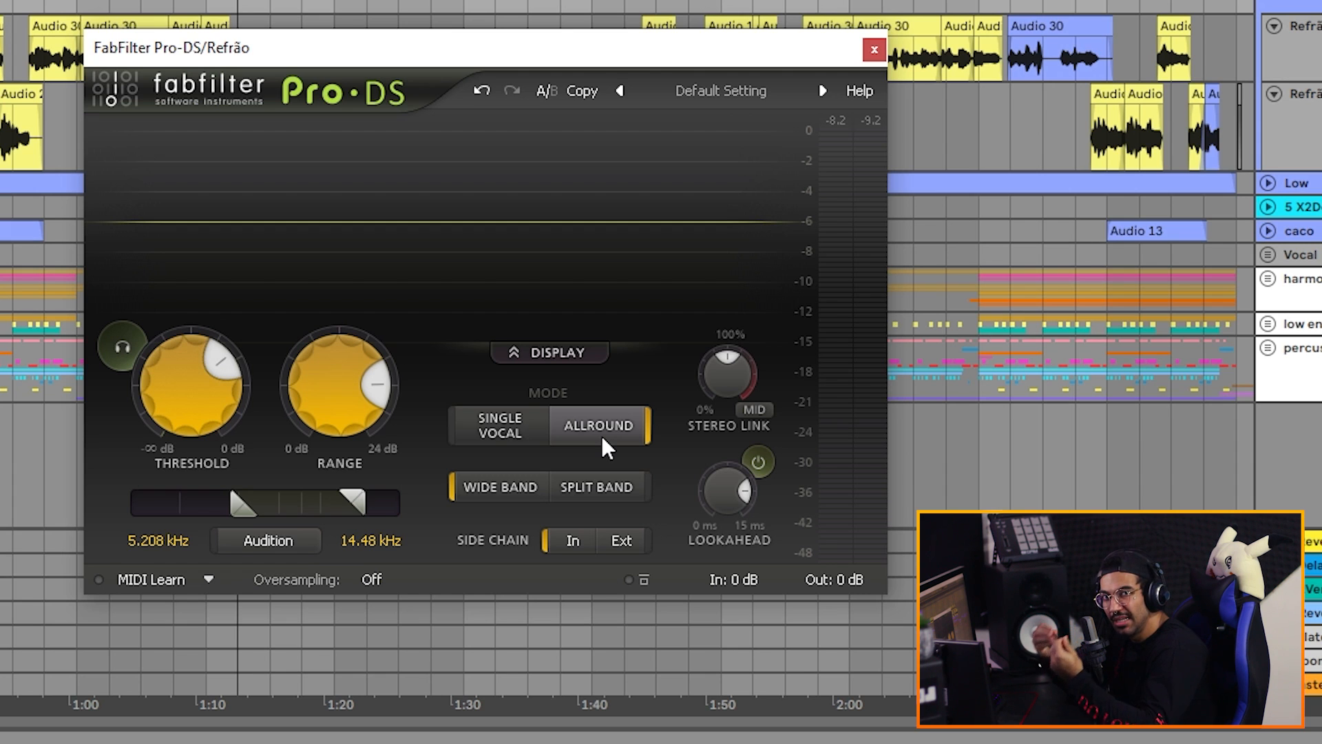
{"action": "left_click", "coordinate": [527, 413]}
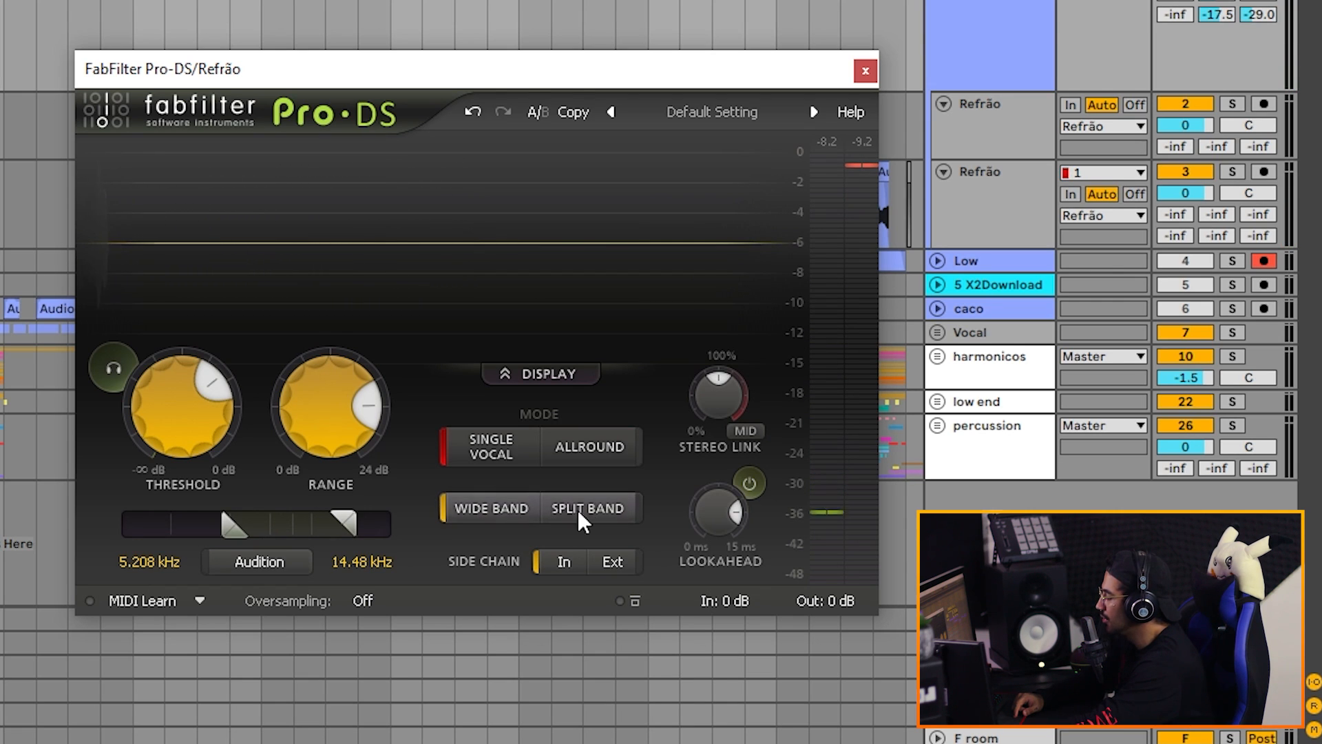
{"action": "mouse_move", "coordinate": [553, 511]}
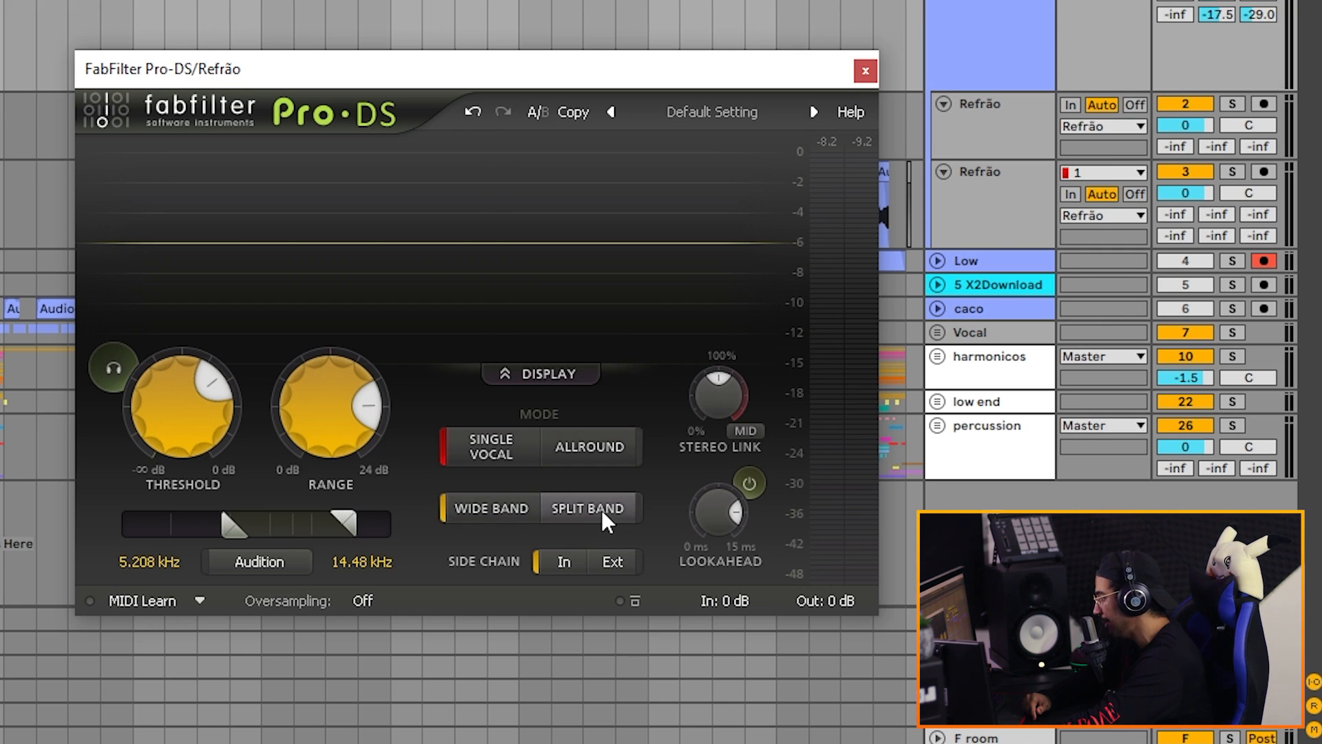
{"action": "key", "text": "space"}
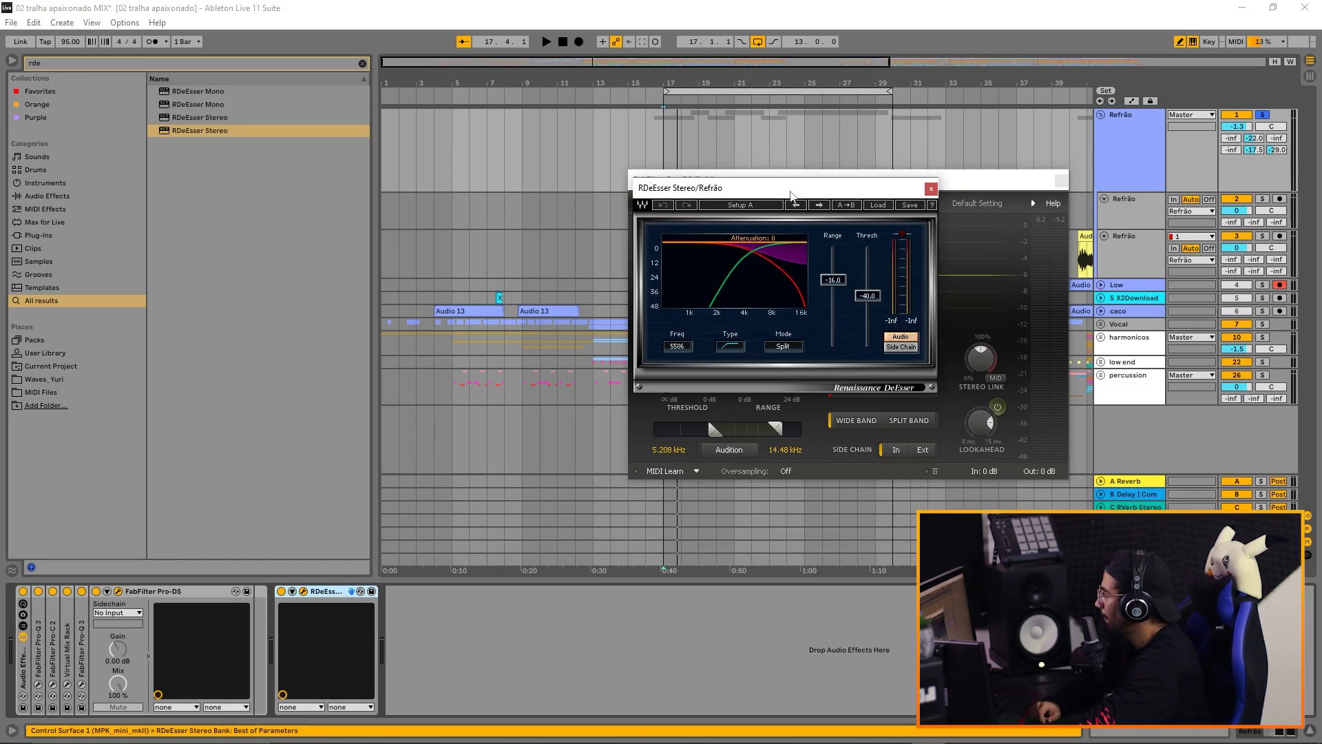
Step: Arrange the RDeEsser and Pro-DS windows side by side and set RDeEsser's mode to WideBand
{"action": "left_click_drag", "start_coordinate": [790, 190], "coordinate": [1112, 234]}
{"action": "left_click_drag", "start_coordinate": [926, 190], "coordinate": [689, 146]}
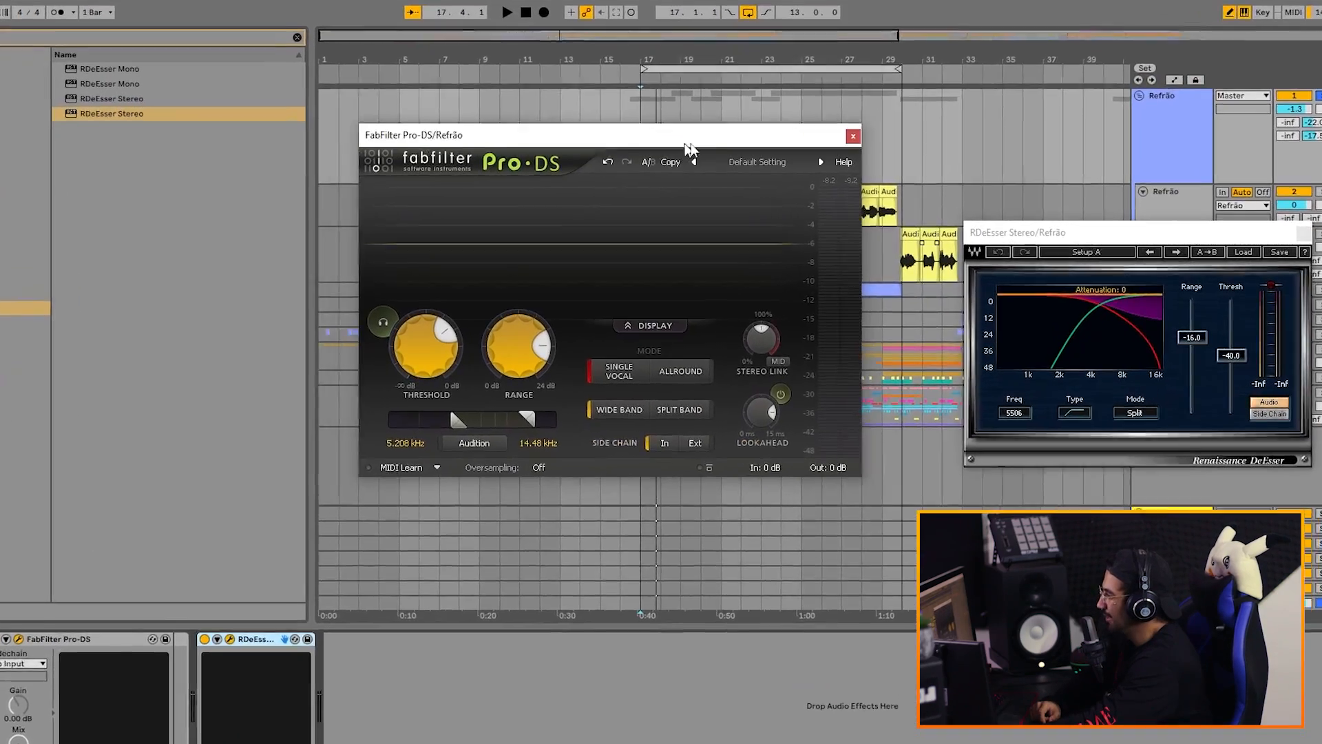
{"action": "left_click_drag", "start_coordinate": [1090, 232], "coordinate": [855, 172]}
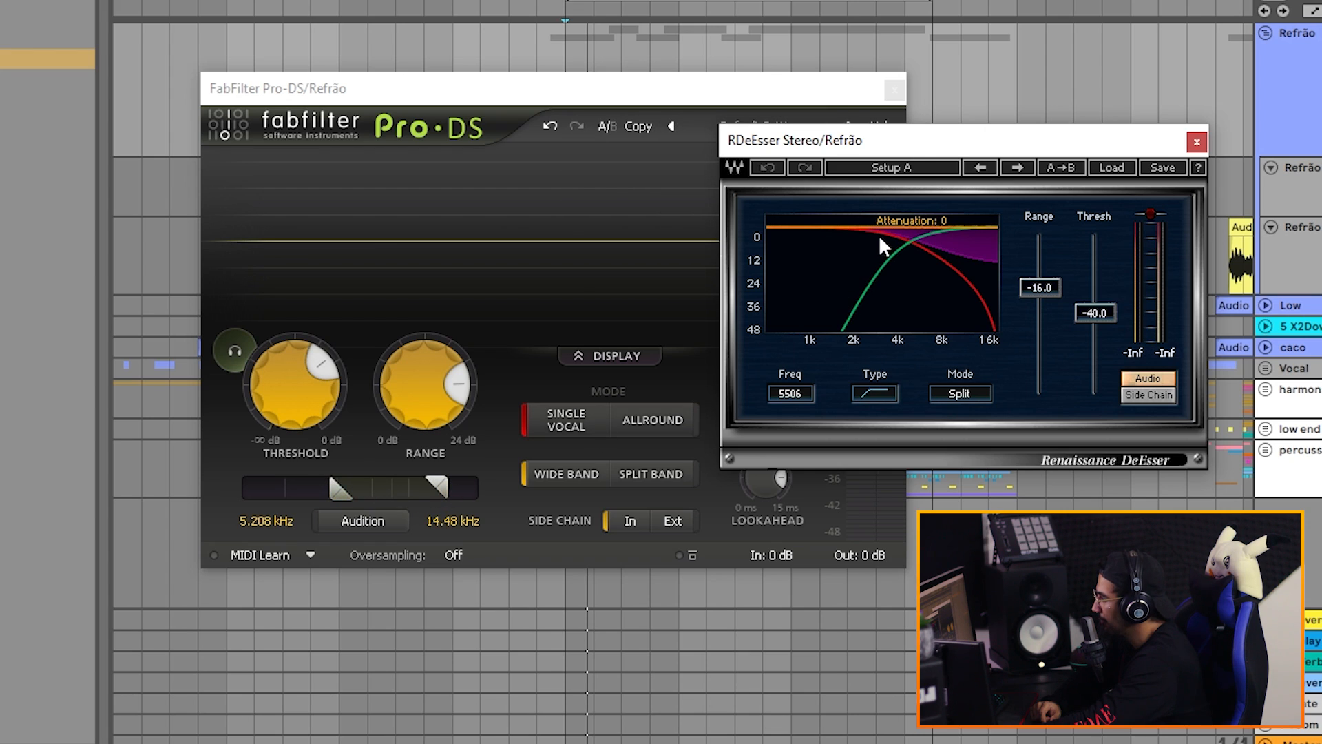
{"action": "left_click", "coordinate": [962, 394]}
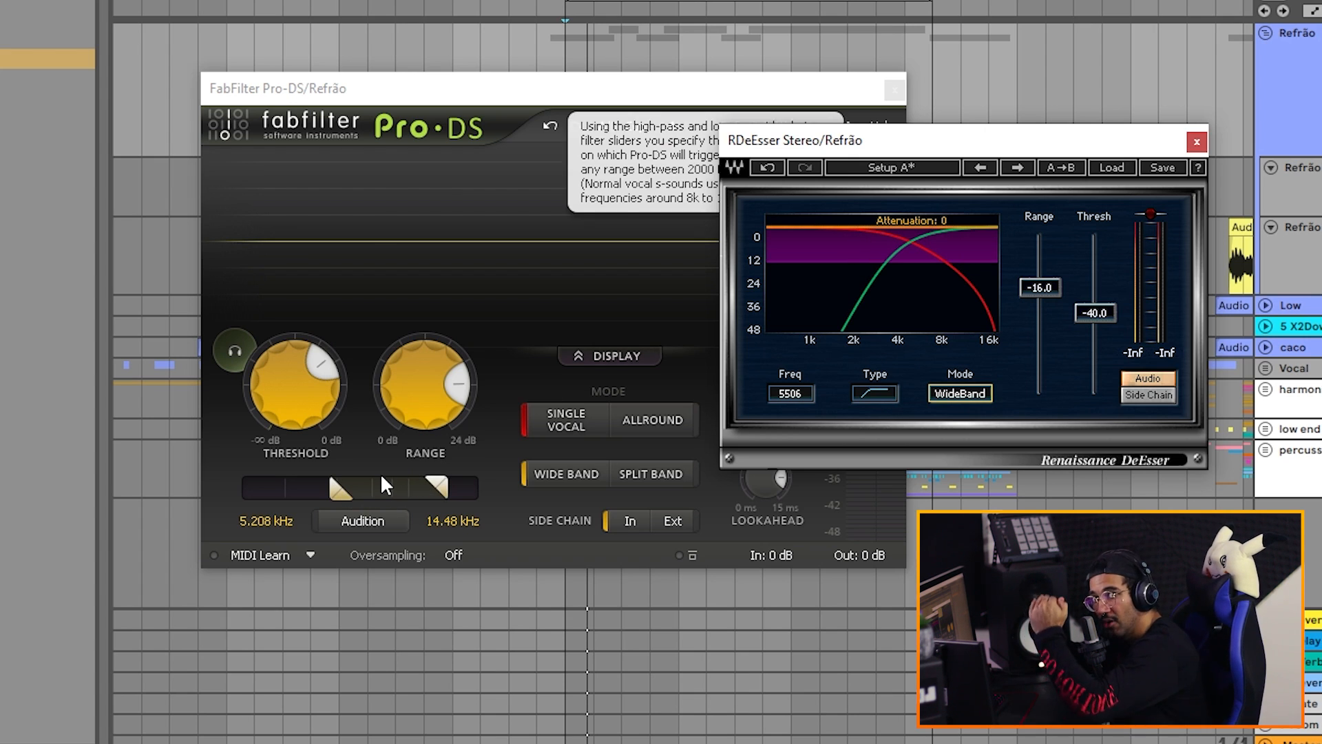
{"action": "left_click_drag", "start_coordinate": [593, 103], "coordinate": [390, 82]}
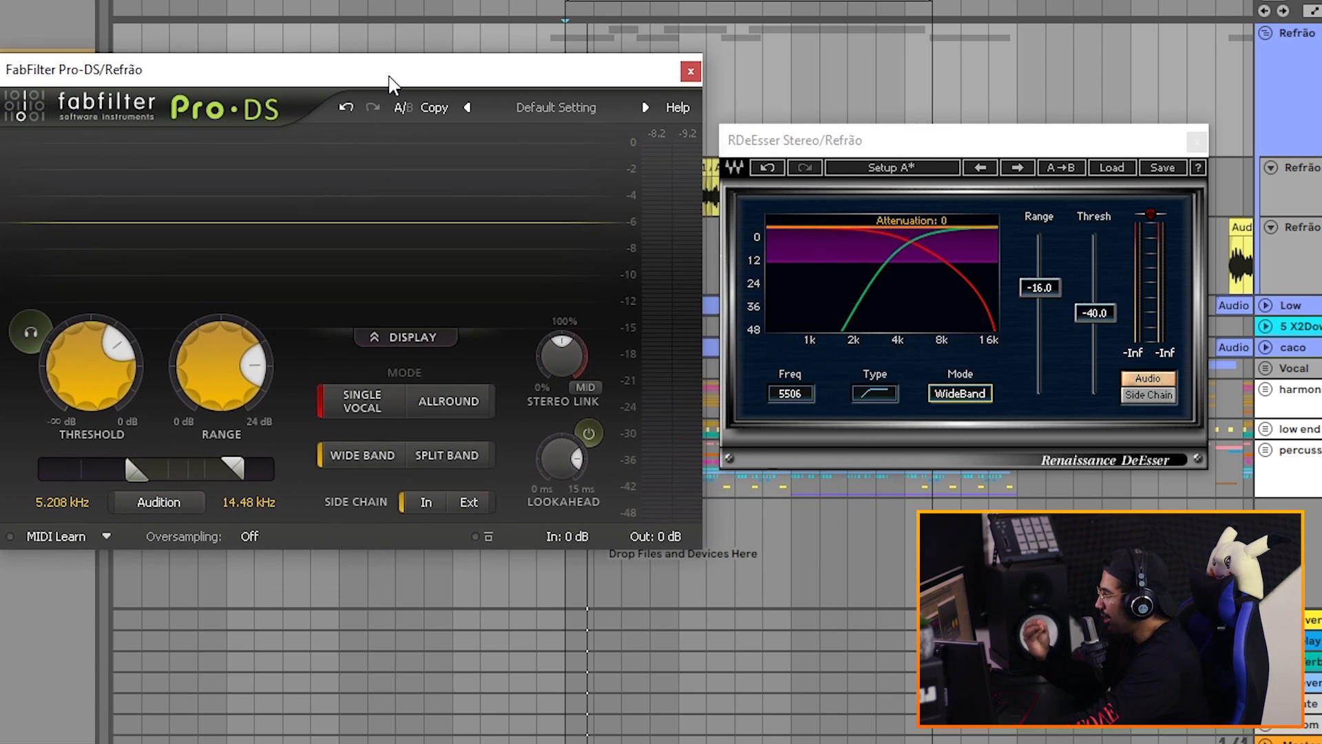
Step: Switch the Pro-DS processing to Split Band
{"action": "mouse_move", "coordinate": [371, 456]}
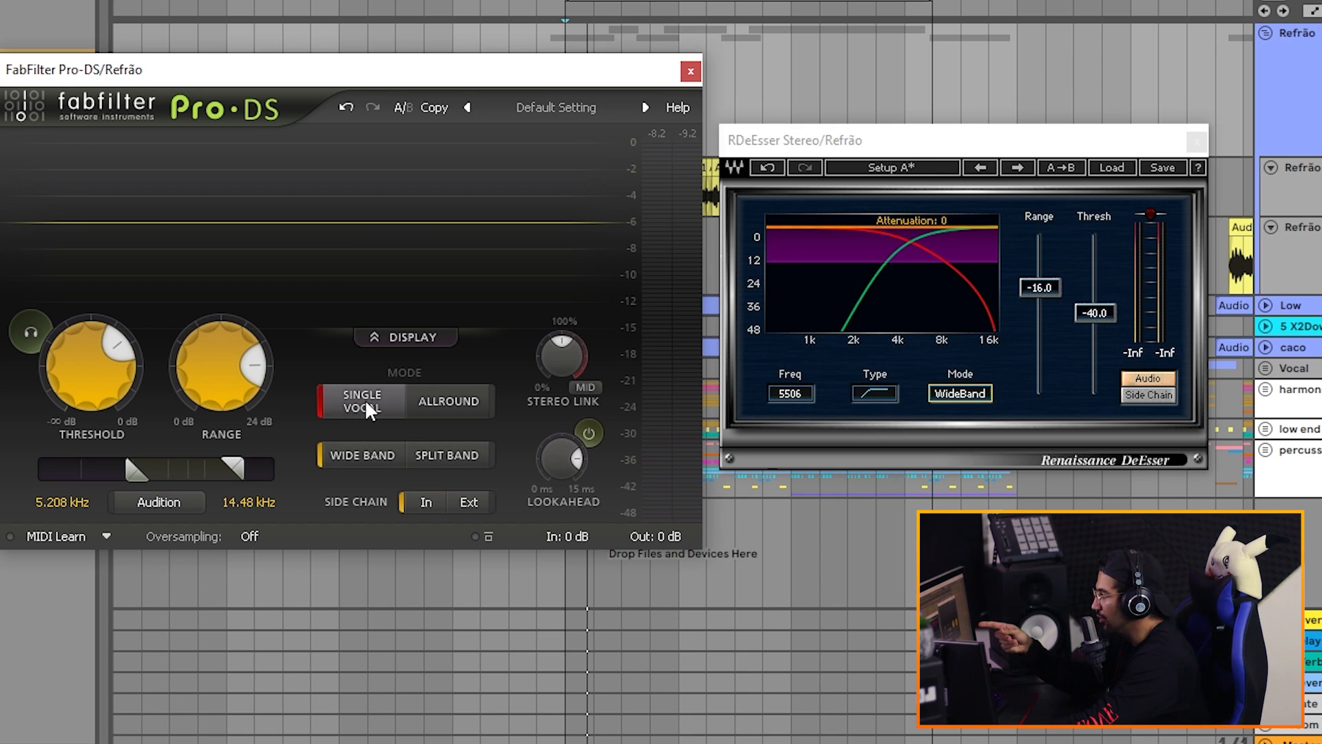
{"action": "mouse_move", "coordinate": [366, 406]}
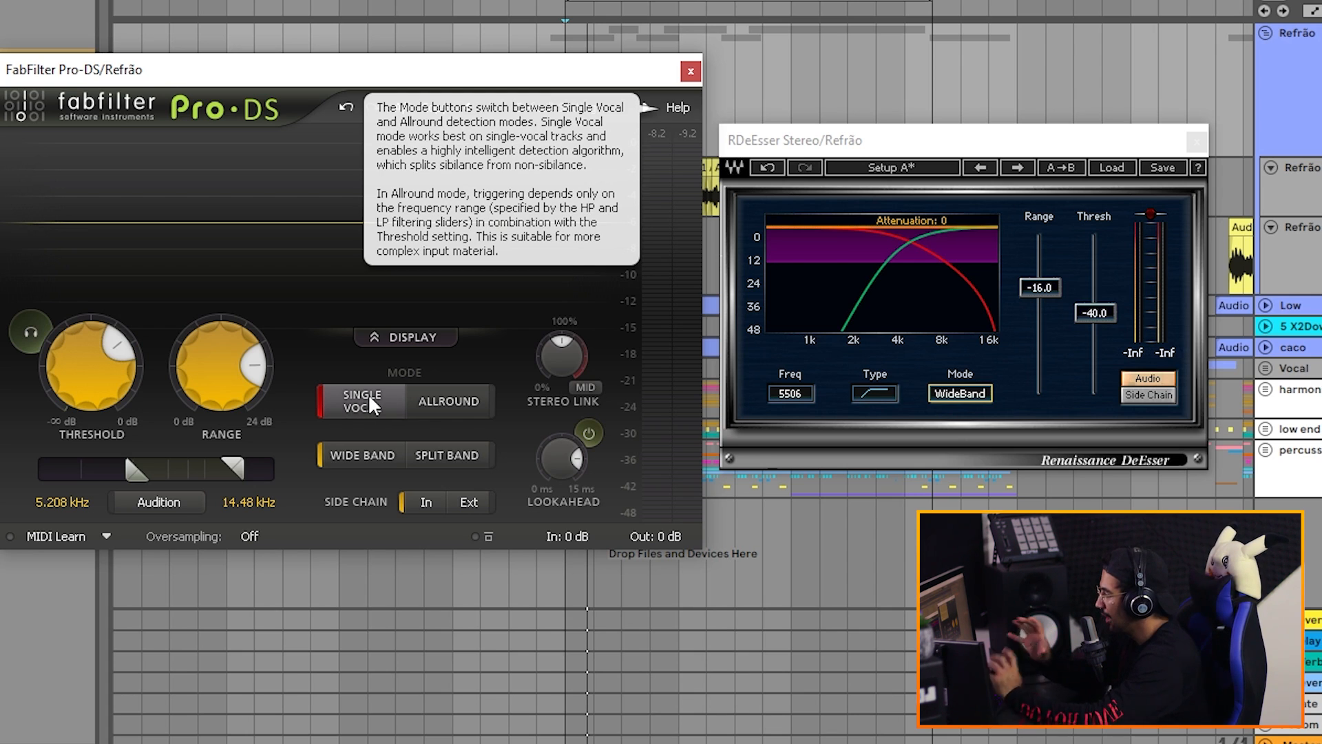
{"action": "left_click", "coordinate": [435, 453]}
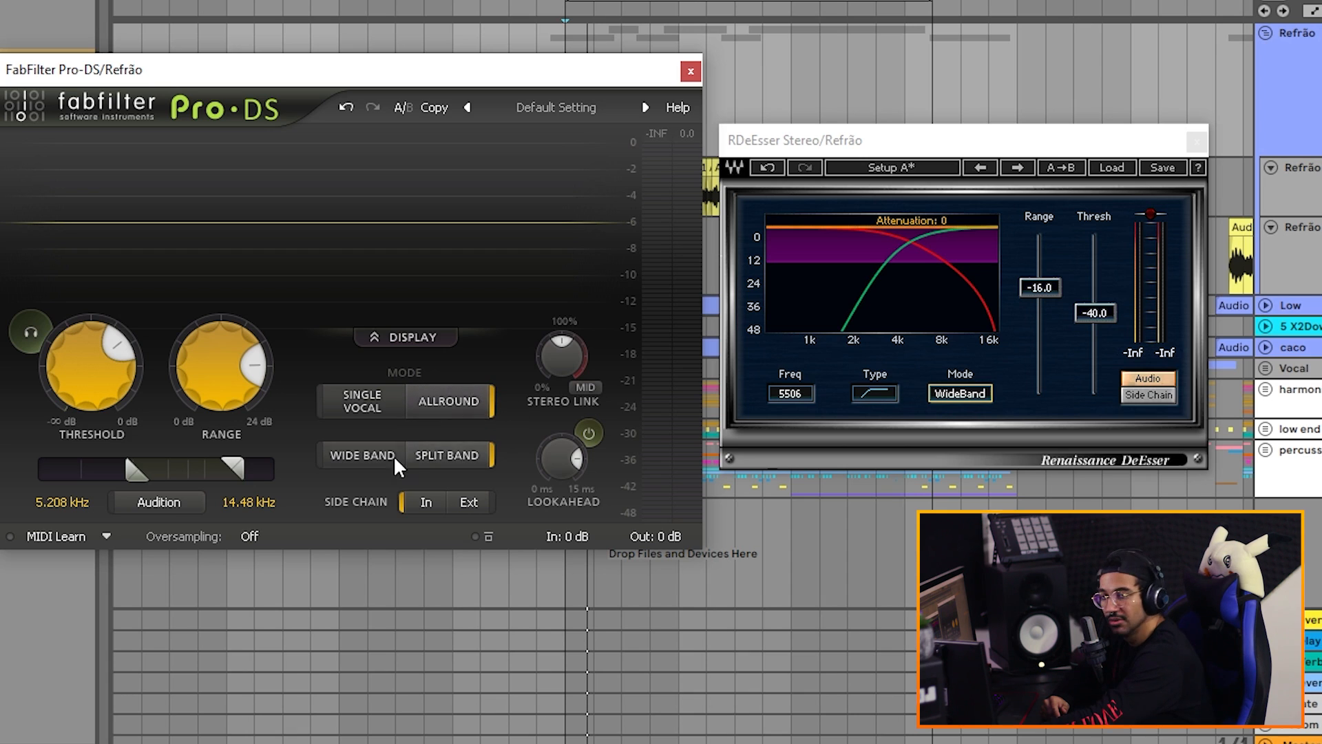
Step: Alternate RDeEsser's mode between WideBand and Split, finishing on Split
{"action": "left_click", "coordinate": [970, 391]}
{"action": "left_click", "coordinate": [969, 391]}
{"action": "left_click", "coordinate": [970, 391]}
{"action": "left_click", "coordinate": [970, 391]}
{"action": "left_click", "coordinate": [969, 392]}
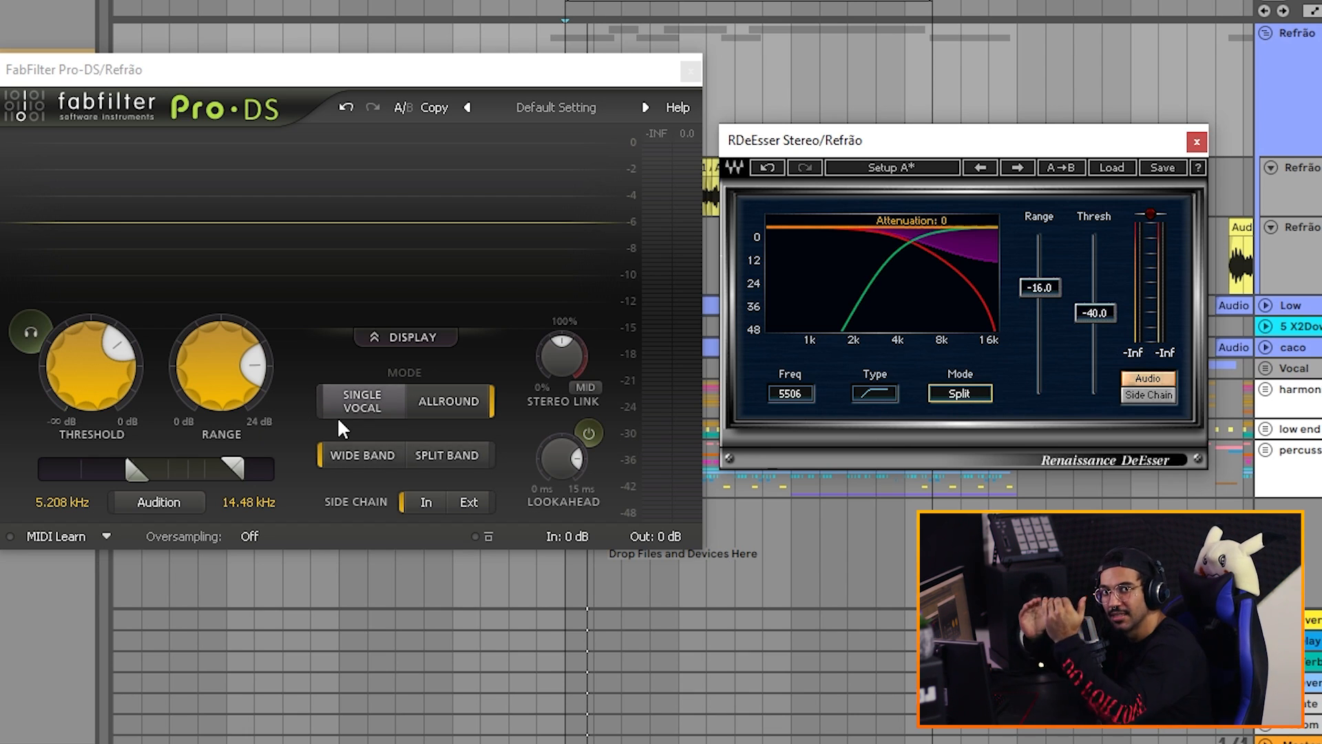
Step: Set Pro-DS detection to Single Vocal and compare Split Band with Wide Band processing during playback, finishing on Wide Band
{"action": "left_click", "coordinate": [354, 400]}
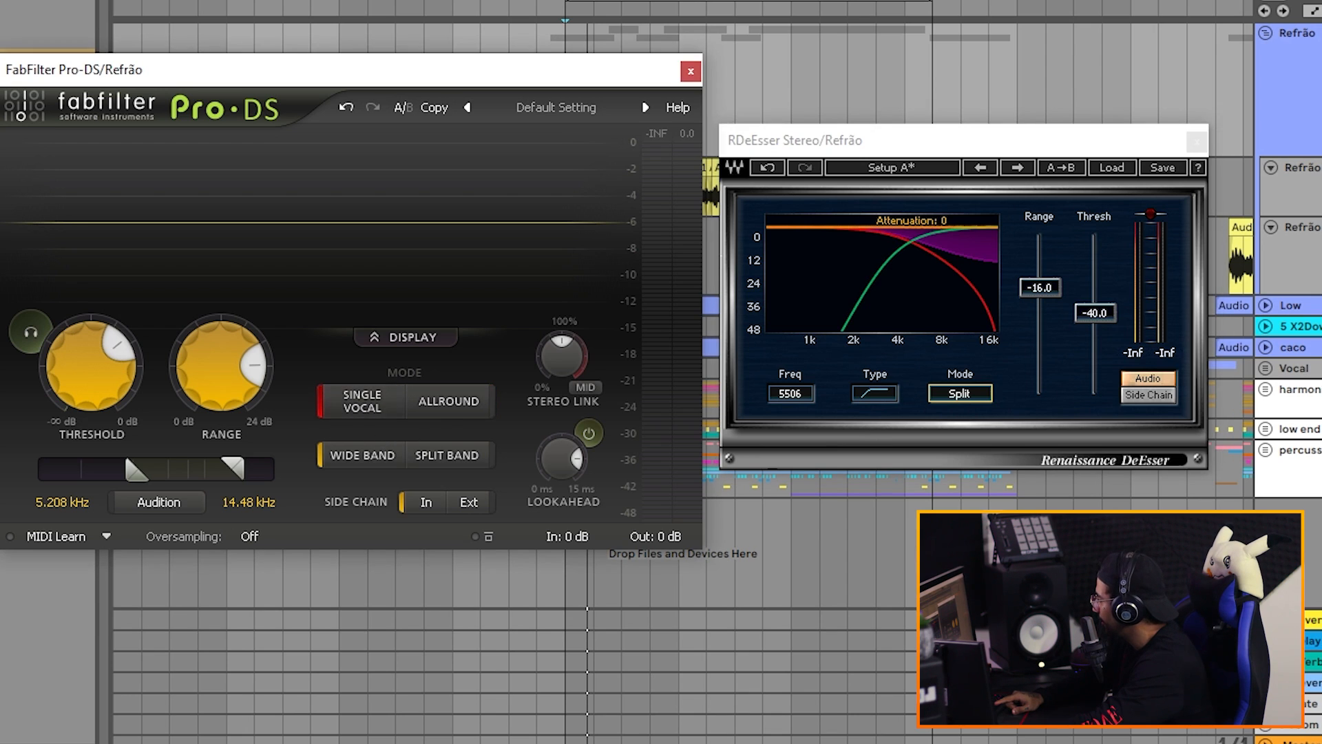
{"action": "key", "text": "space"}
{"action": "left_click", "coordinate": [452, 455]}
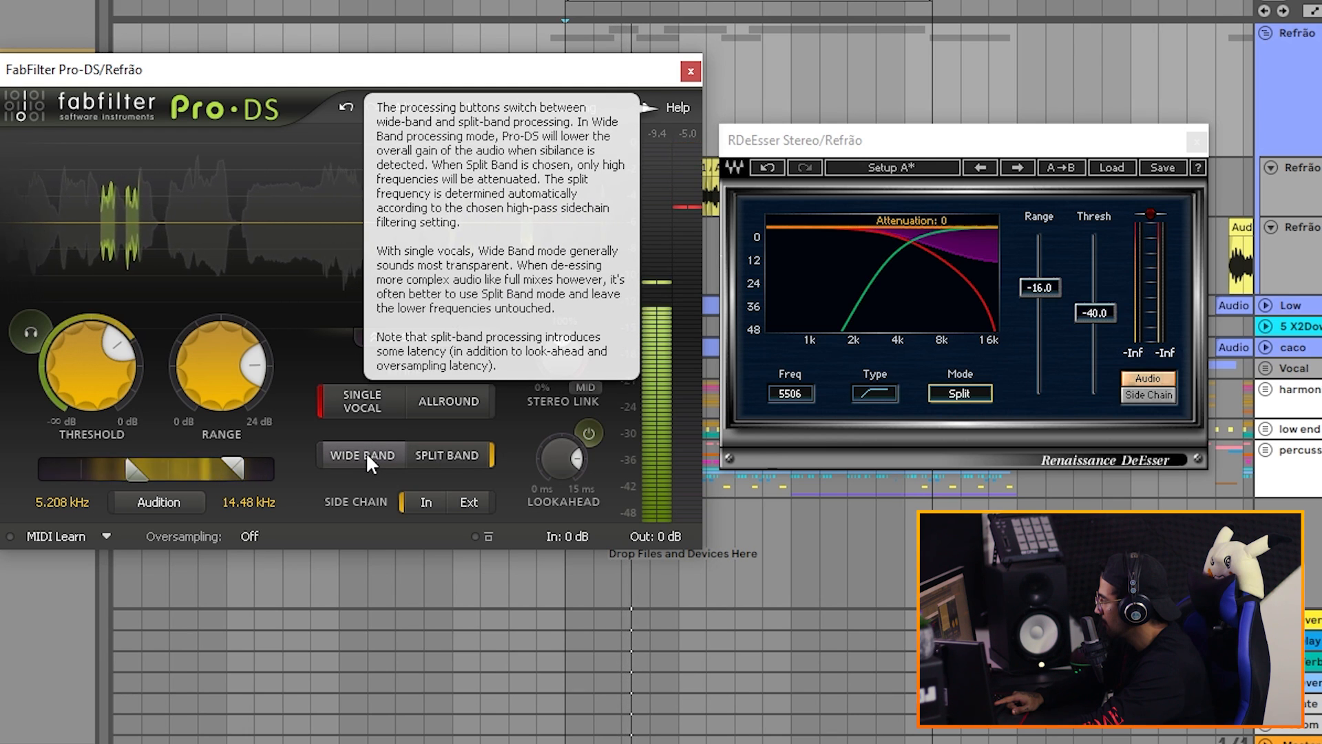
{"action": "left_click", "coordinate": [366, 451]}
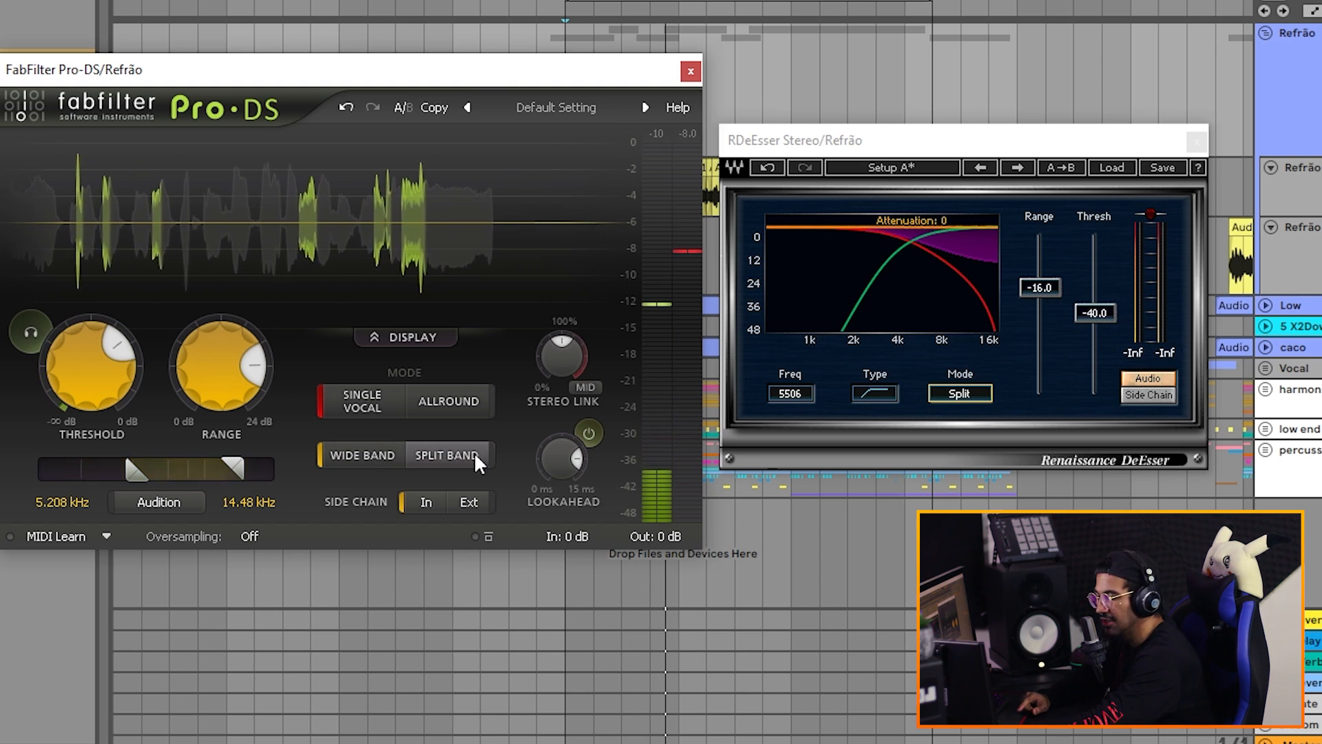
{"action": "mouse_move", "coordinate": [446, 457]}
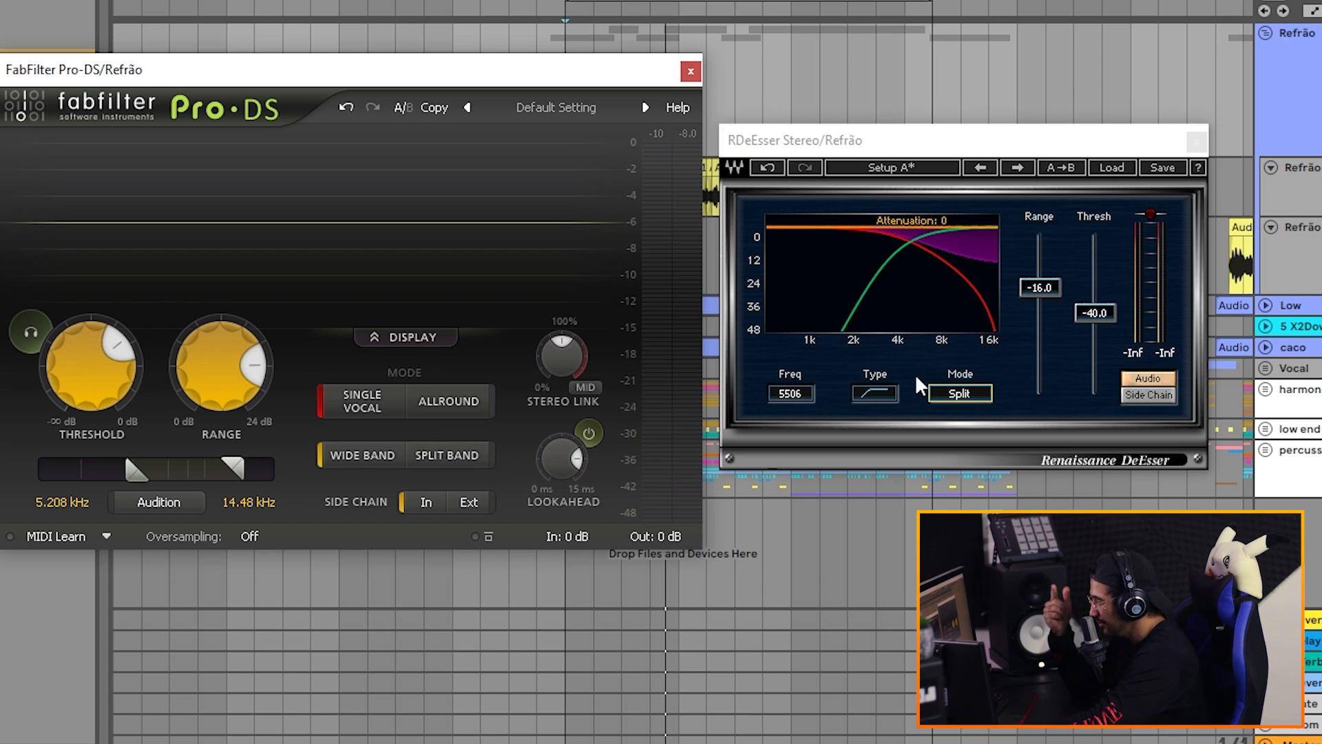
Step: Delete the RDeEsser device from the Refrão track and reposition the Pro-DS window
{"action": "key", "text": "Delete"}
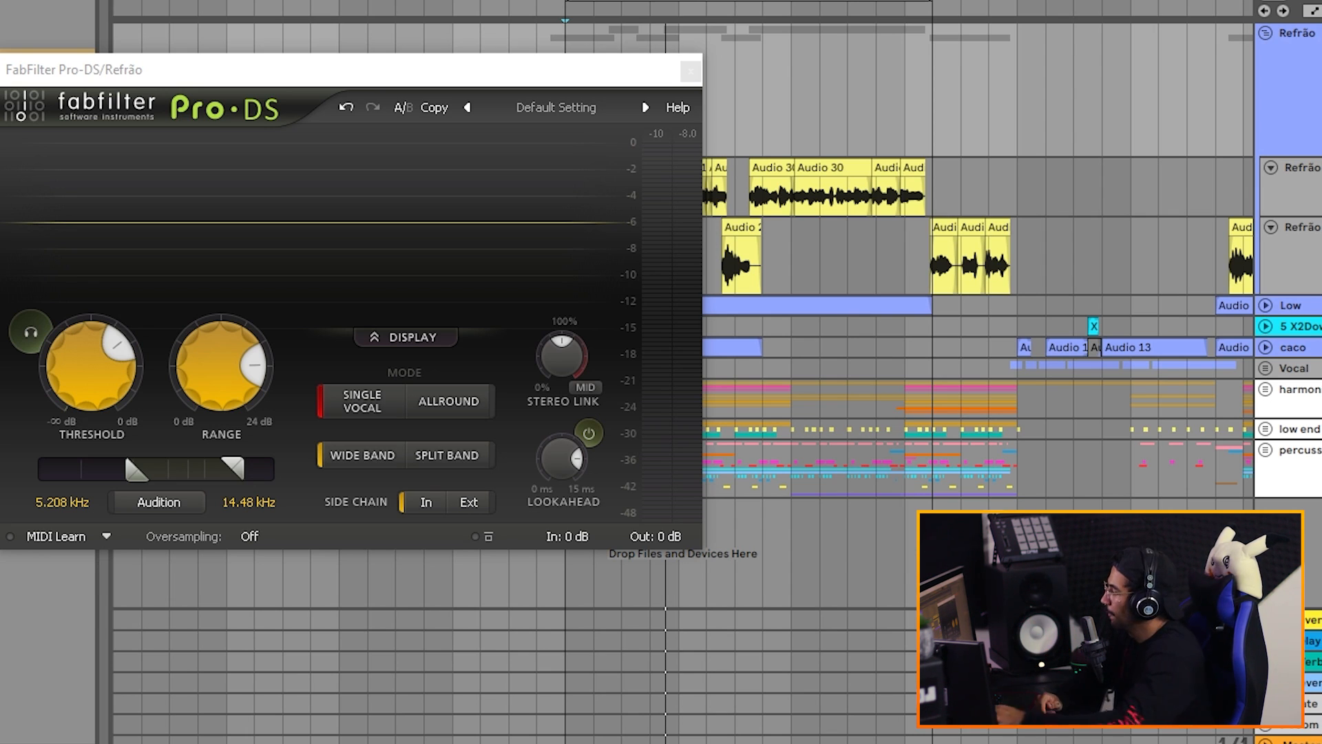
{"action": "left_click_drag", "start_coordinate": [289, 80], "coordinate": [756, 229]}
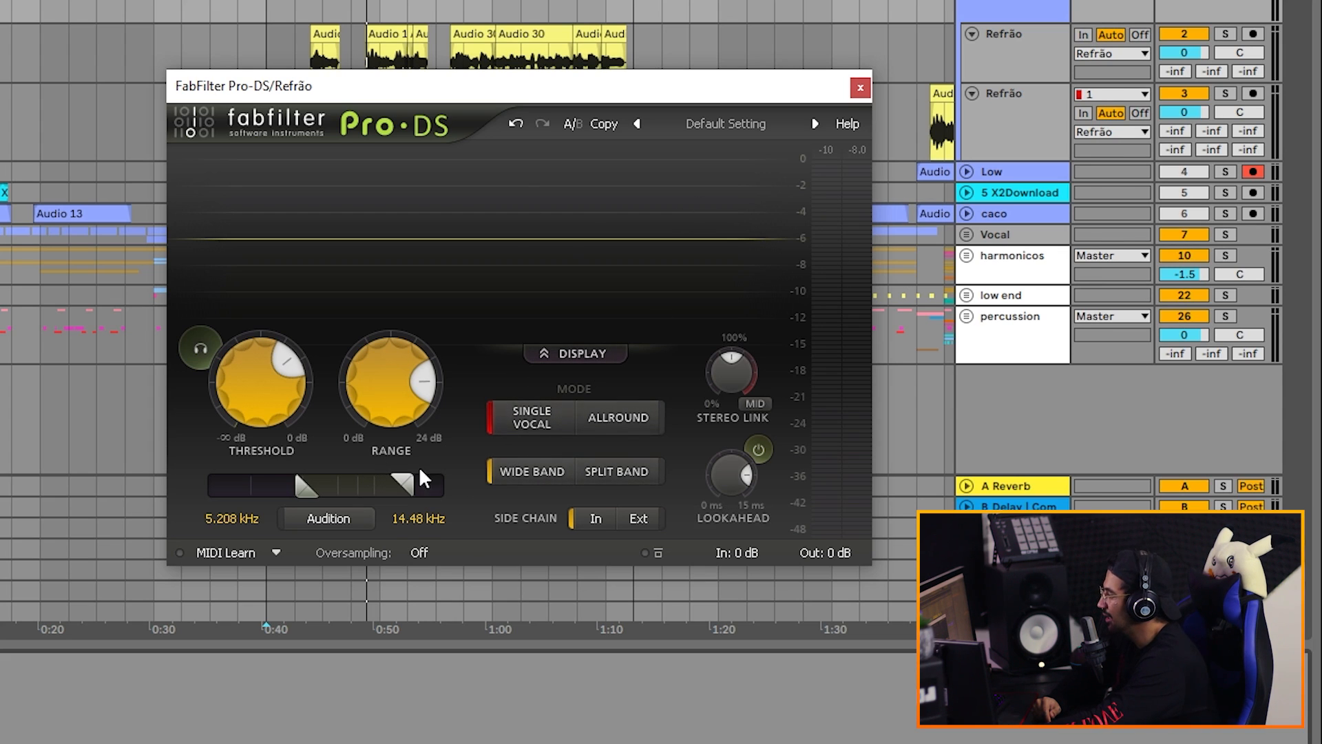
Step: Set the Pro-DS side-chain source back to In
{"action": "left_click_drag", "start_coordinate": [599, 70], "coordinate": [567, 43]}
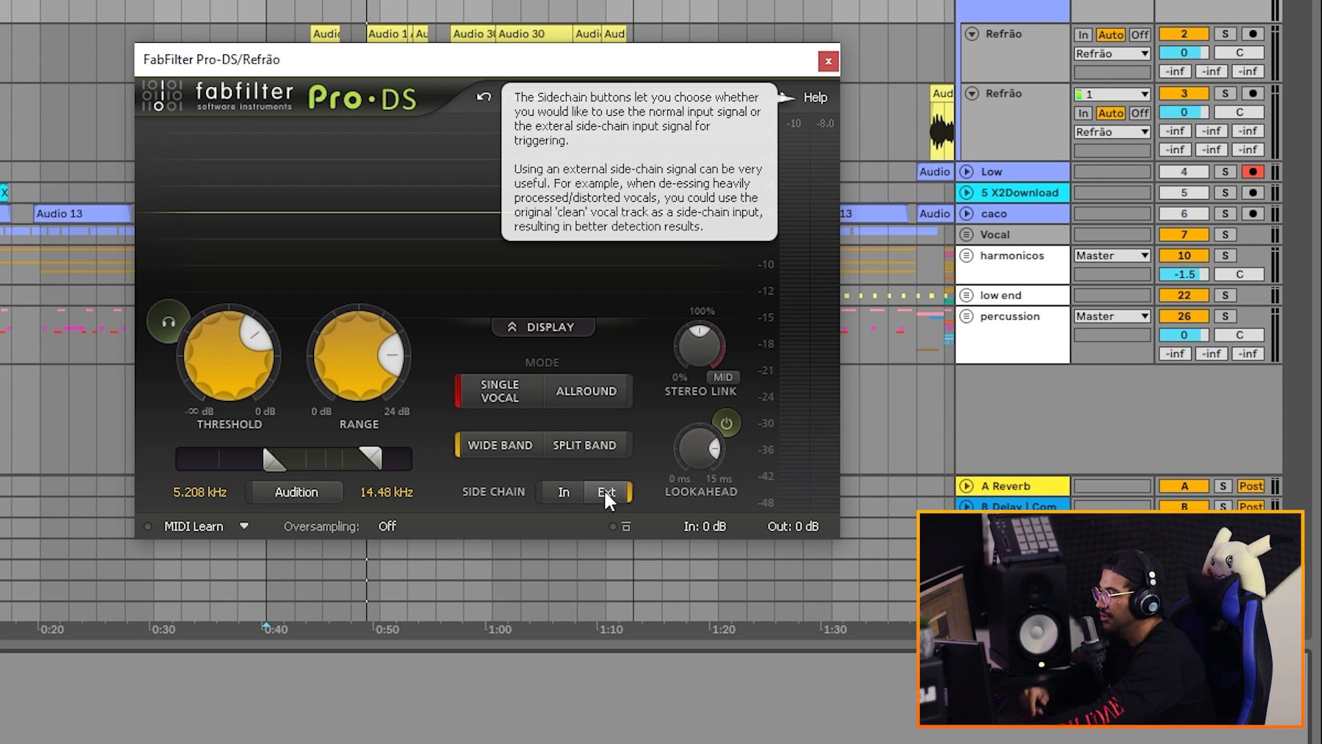
{"action": "left_click", "coordinate": [559, 491]}
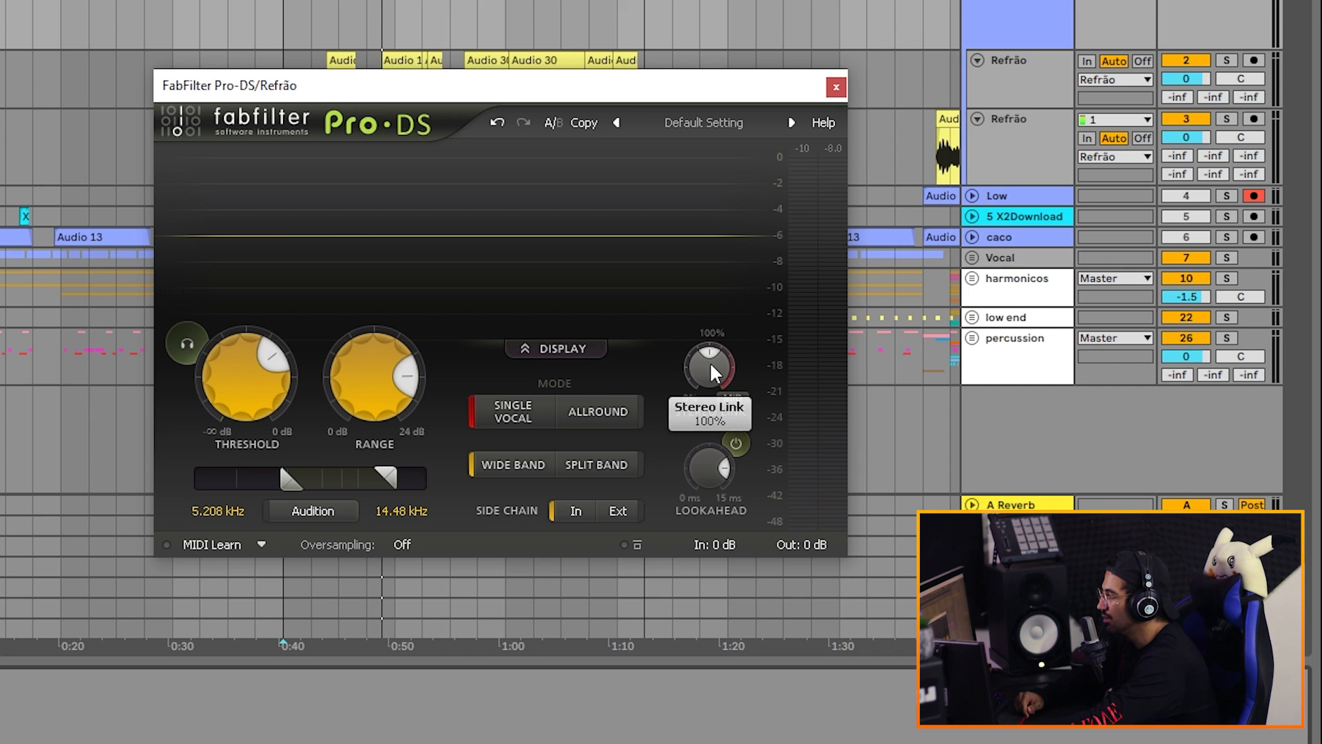
Step: Lower the Stereo Link and set it to 0%
{"action": "mouse_move", "coordinate": [711, 364]}
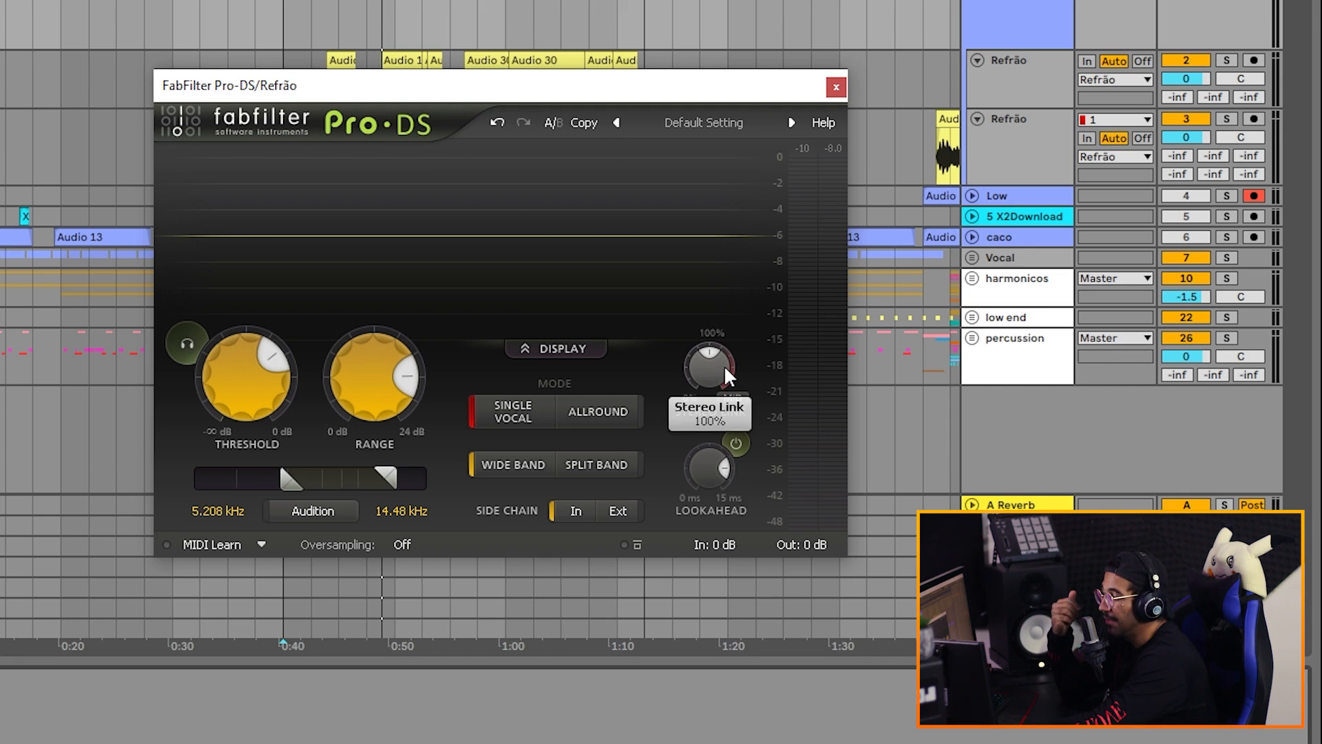
{"action": "left_click_drag", "start_coordinate": [701, 368], "coordinate": [660, 422]}
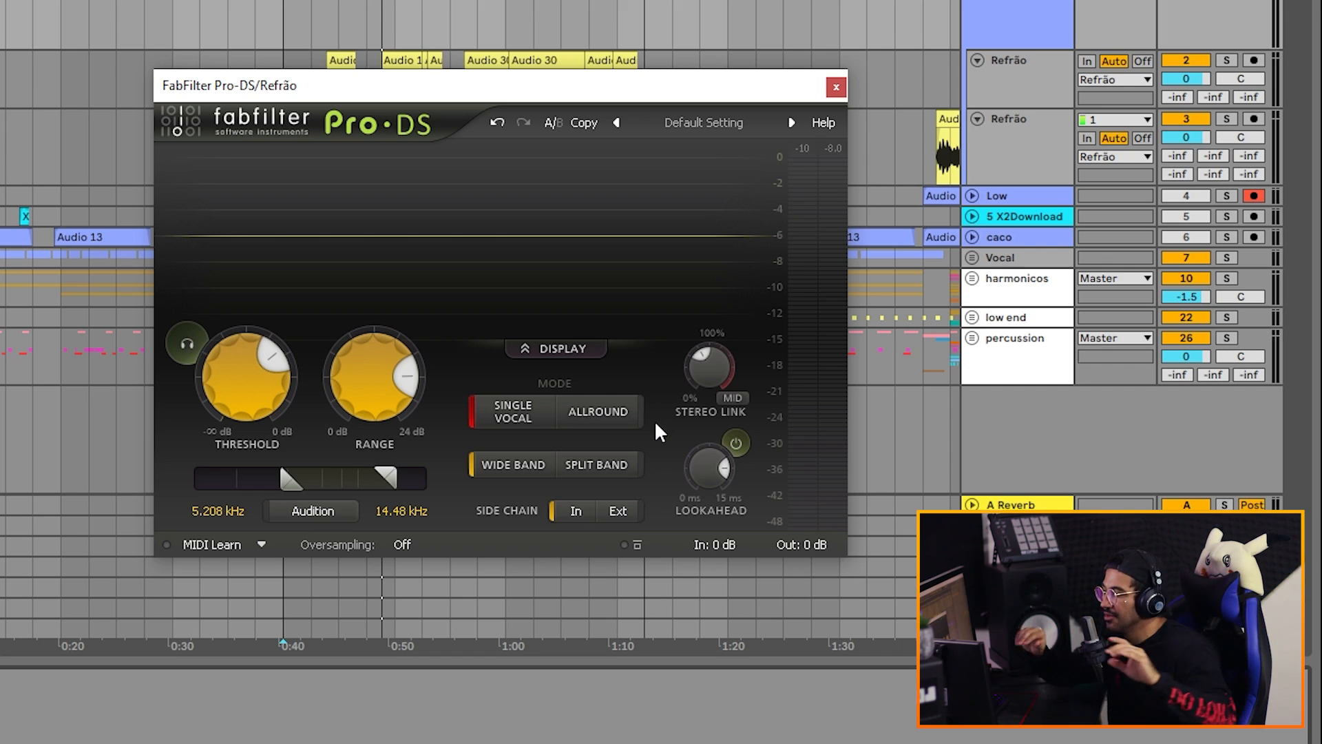
{"action": "double_click", "coordinate": [710, 375]}
{"action": "type", "text": "0"}
{"action": "key", "text": "Return"}
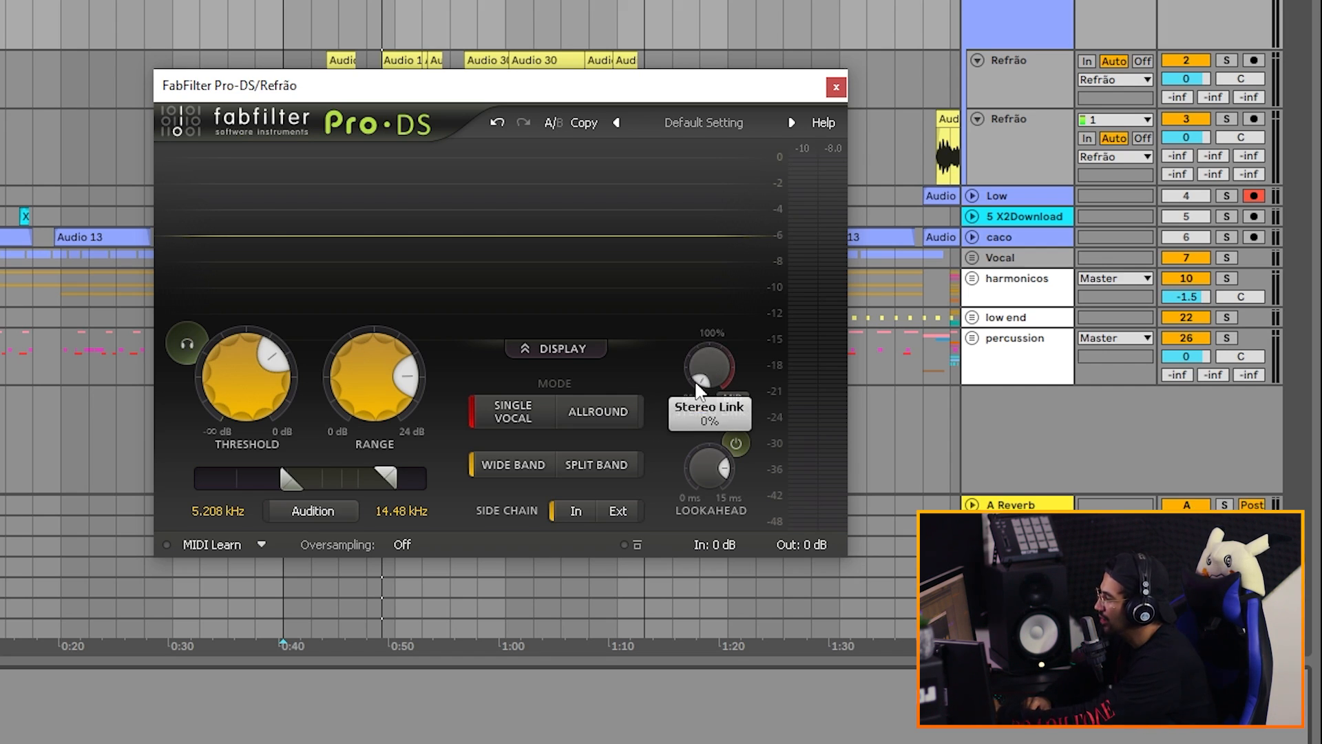
Step: Set the Stereo Link to 100% and play the vocal
{"action": "double_click", "coordinate": [699, 369]}
{"action": "type", "text": "100"}
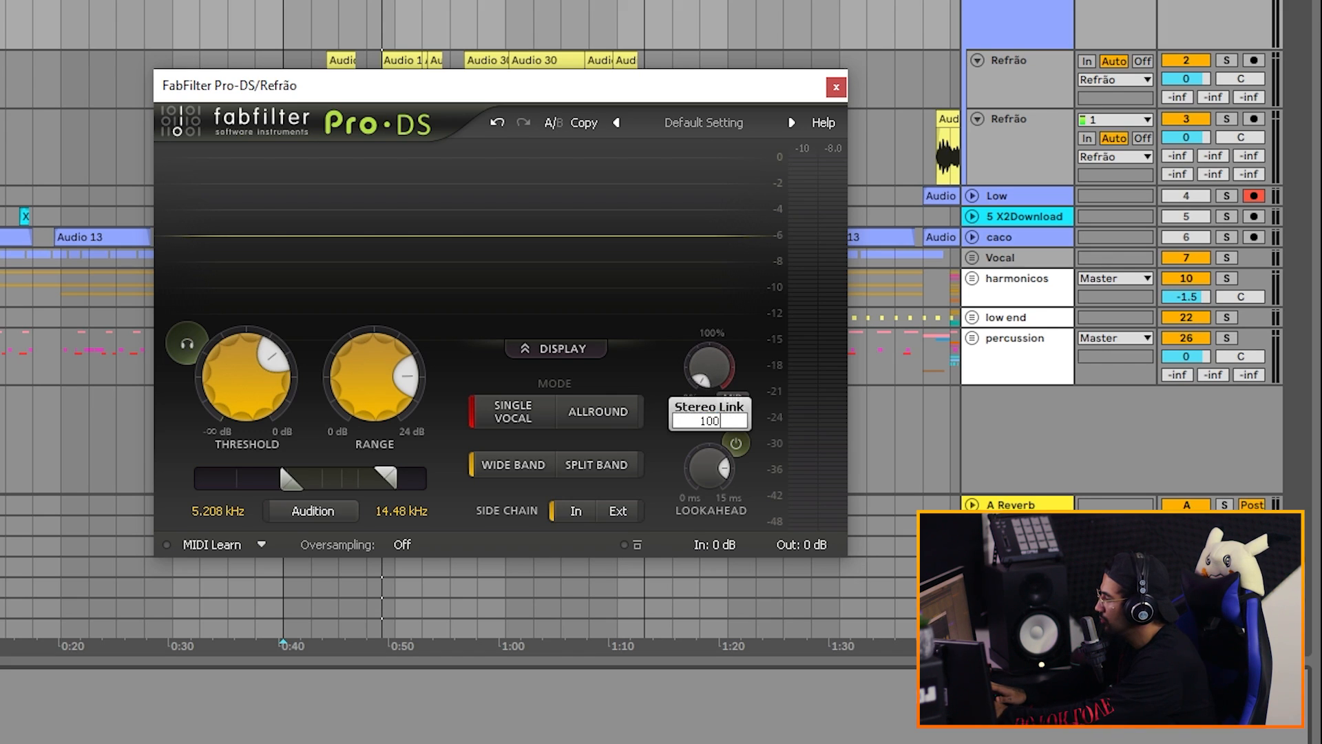
{"action": "key", "text": "Return"}
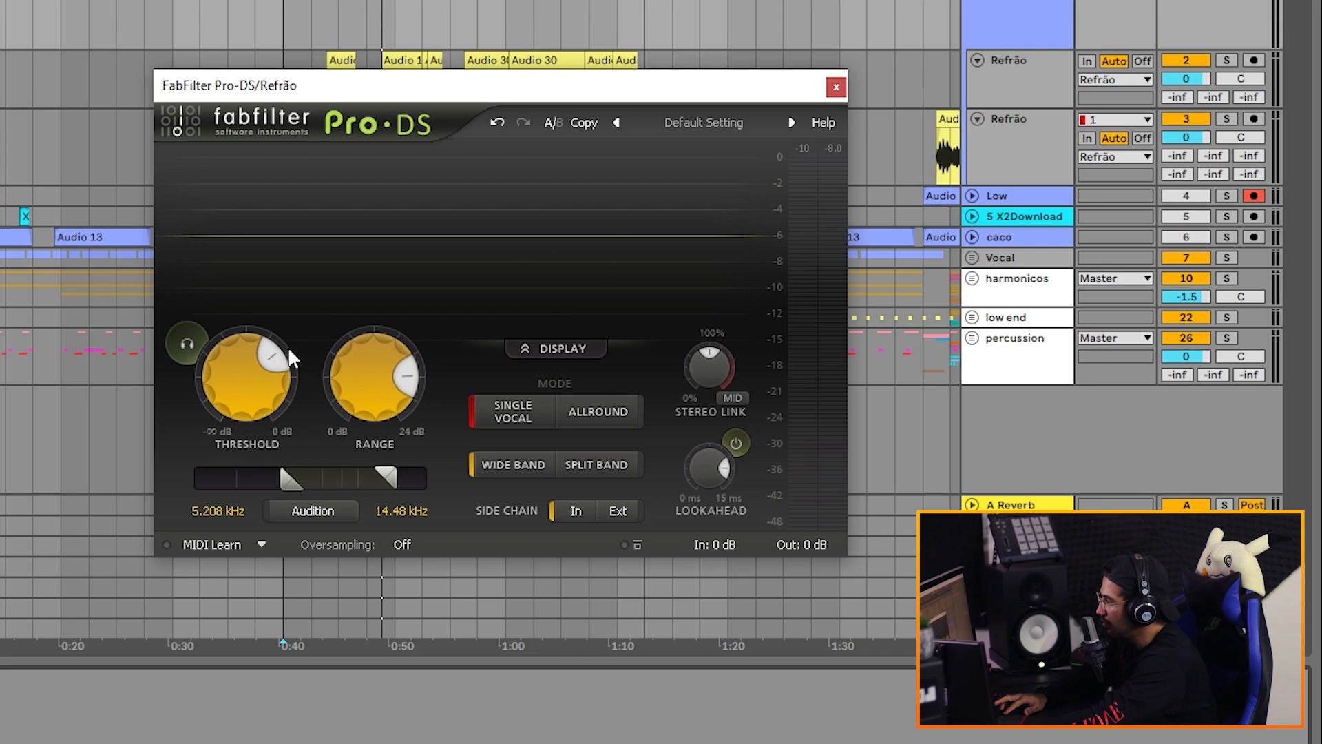
{"action": "key", "text": "space"}
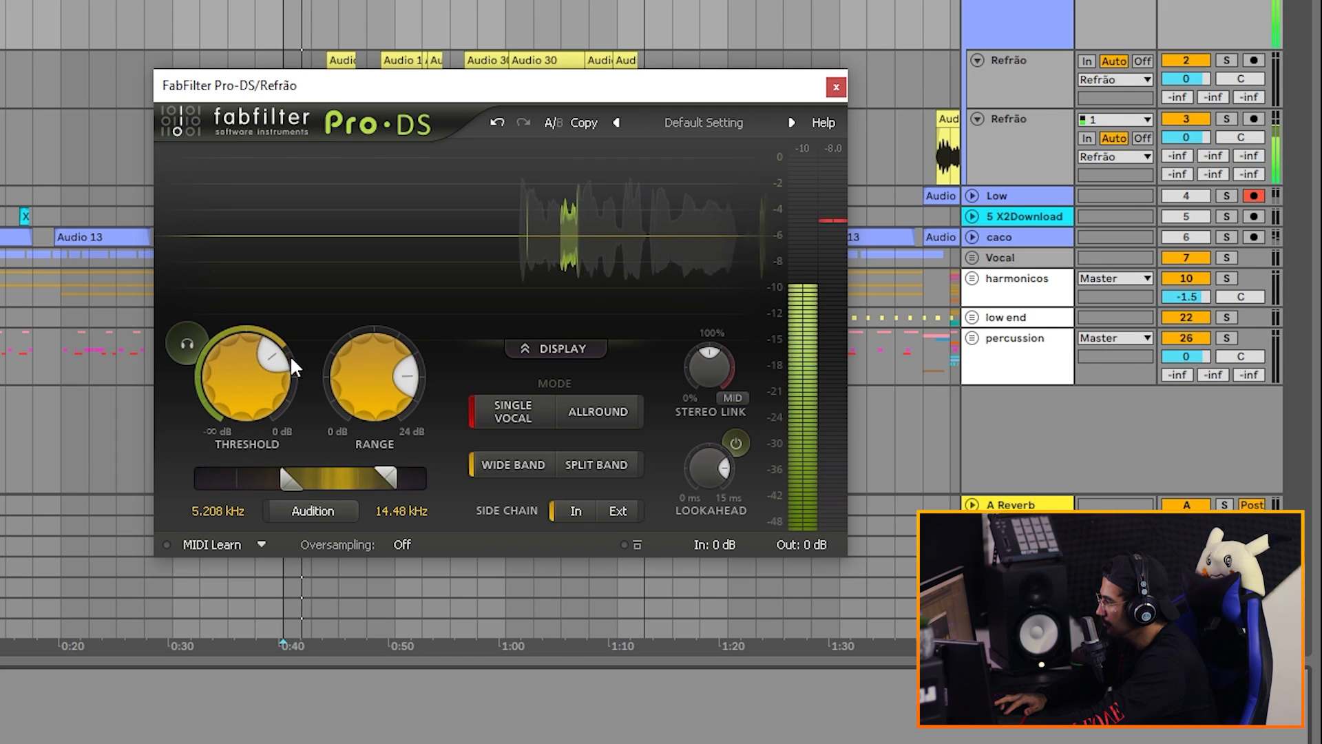
{"action": "mouse_move", "coordinate": [388, 412]}
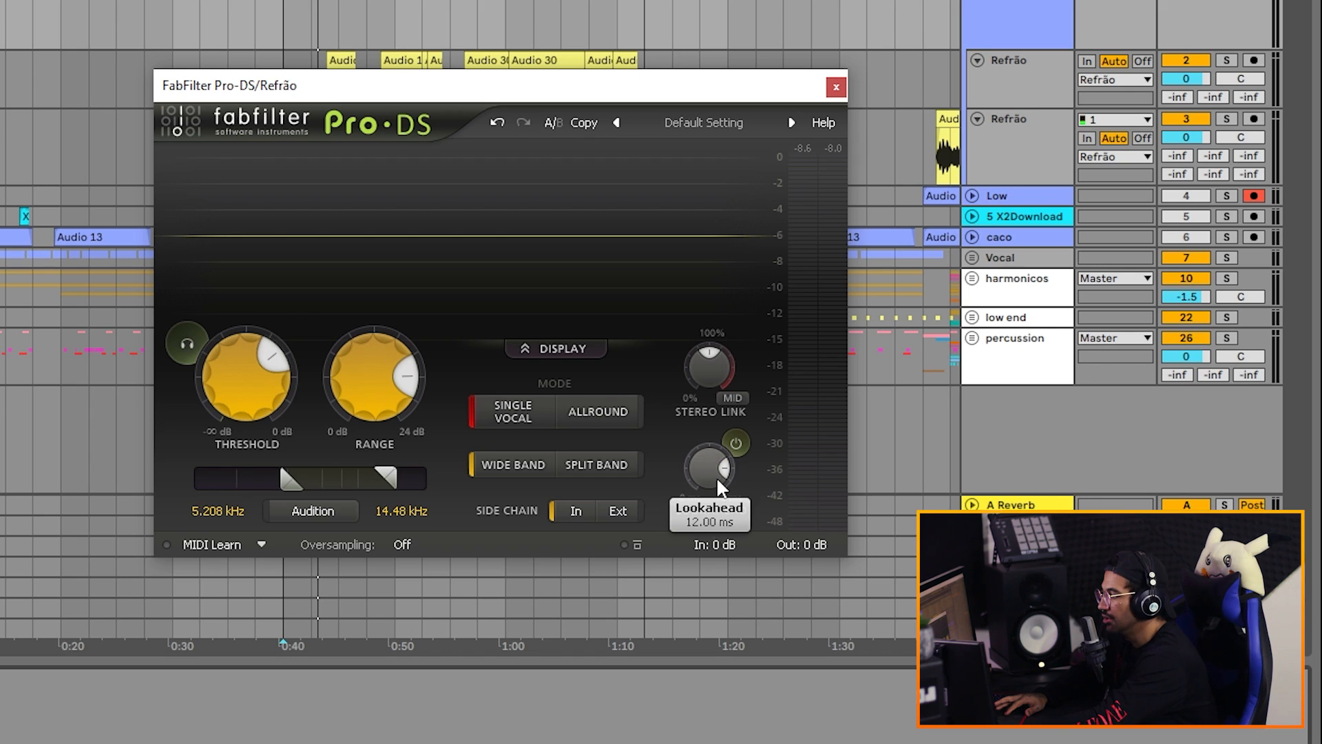
Step: Raise the Lookahead to 15 ms, play the vocal, lower it to about 7 ms, and raise it again near its upper end
{"action": "mouse_move", "coordinate": [717, 480]}
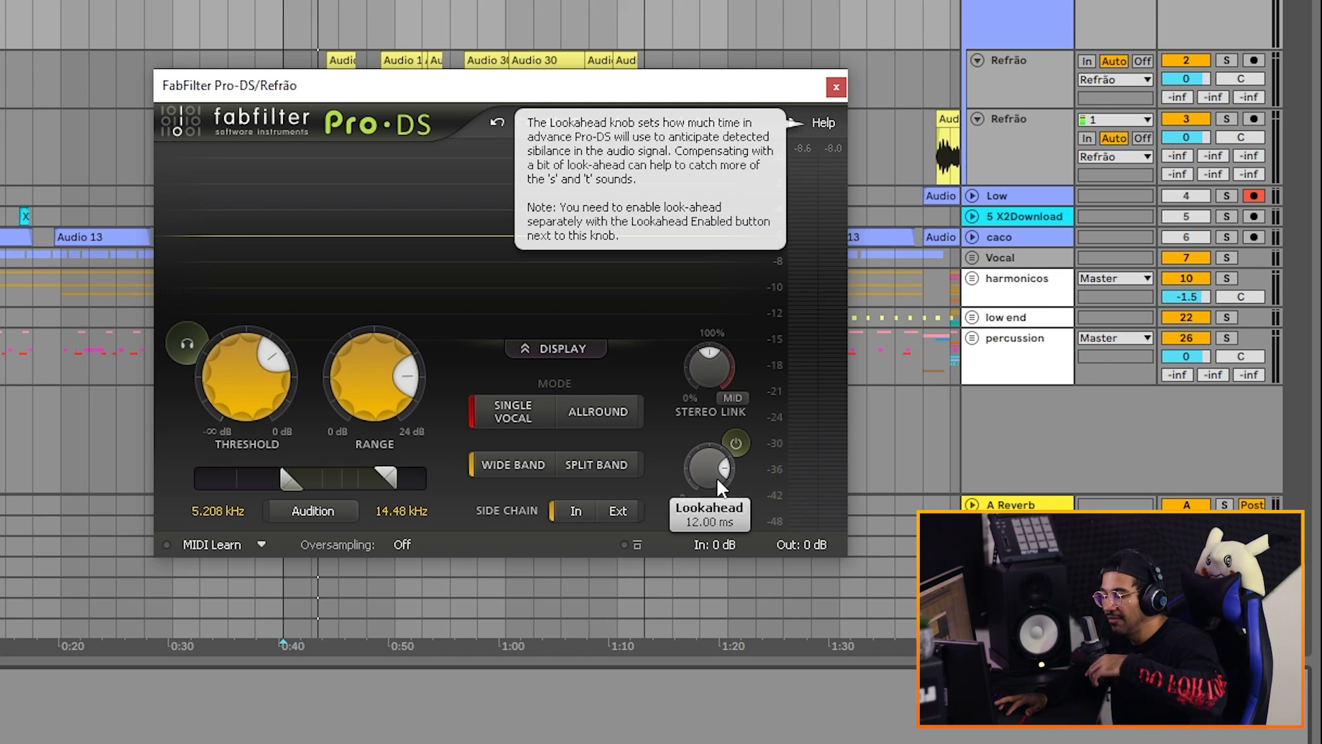
{"action": "left_click_drag", "start_coordinate": [709, 474], "coordinate": [762, 33]}
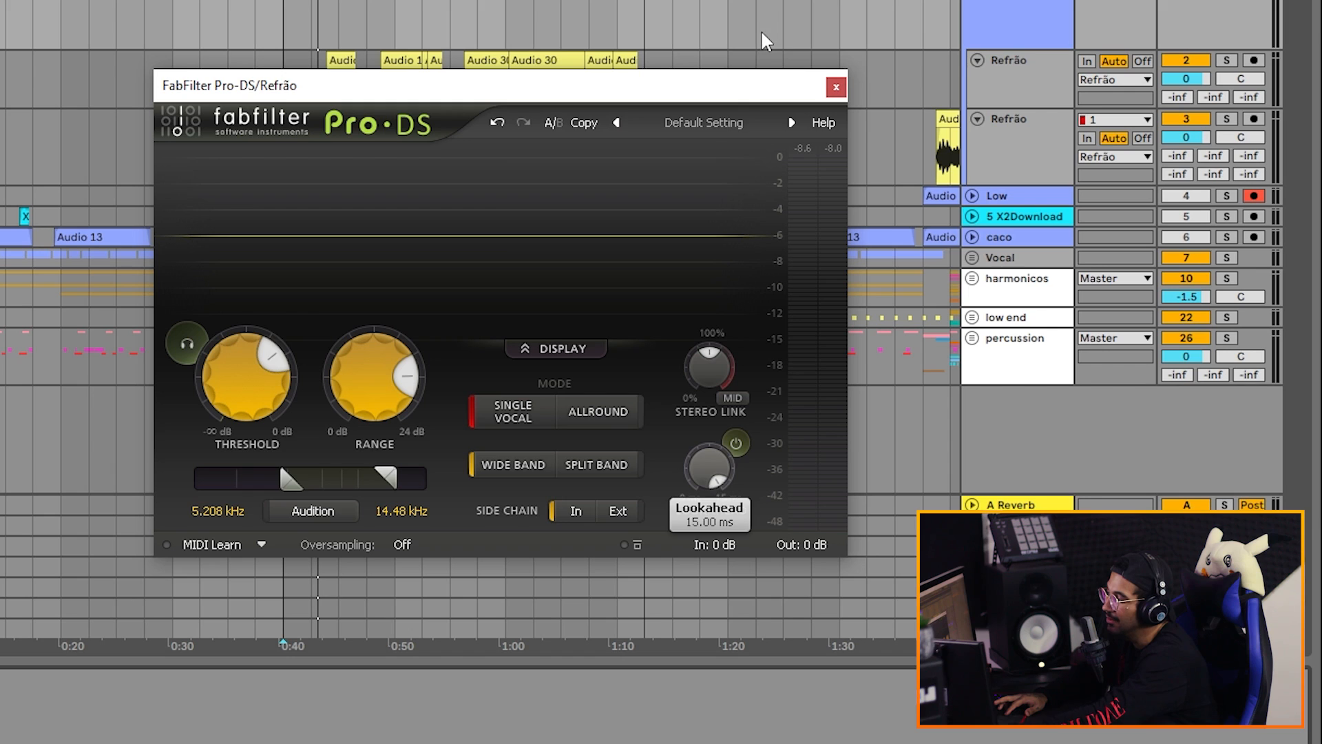
{"action": "key", "text": "space"}
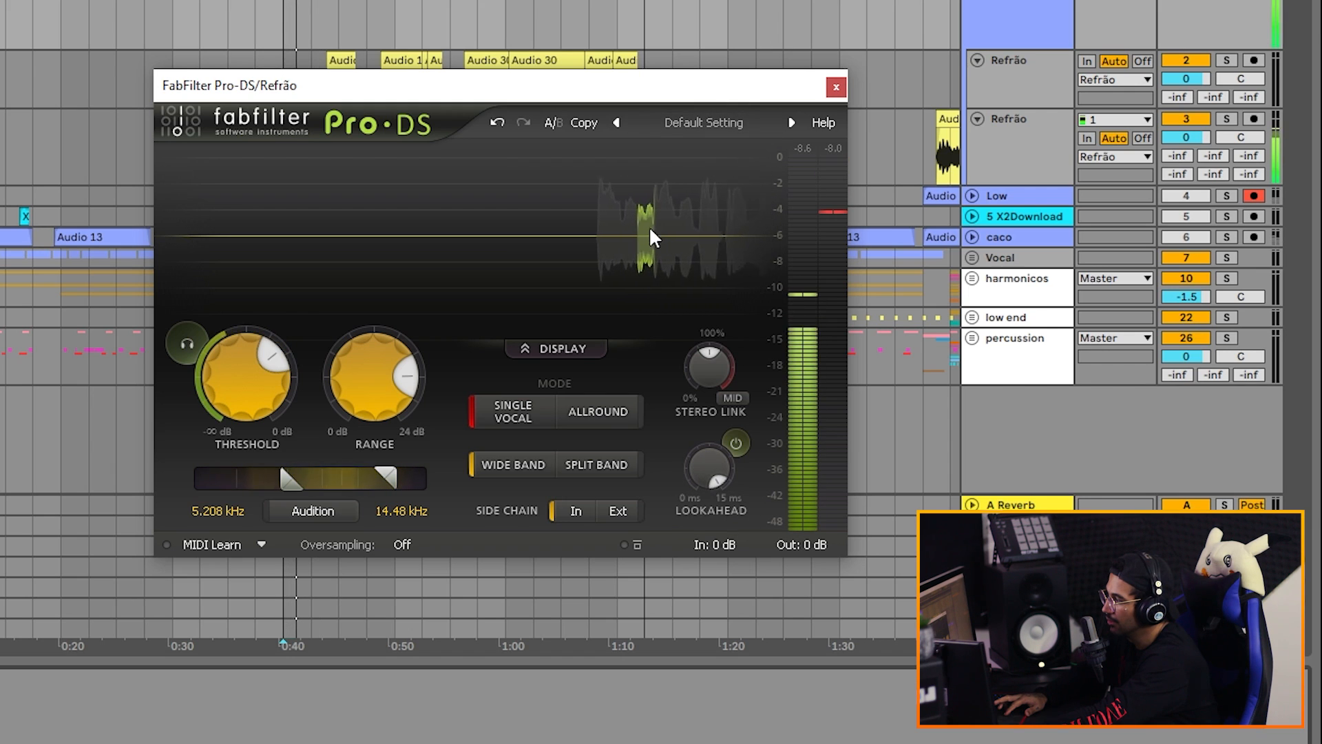
{"action": "left_click_drag", "start_coordinate": [713, 474], "coordinate": [716, 741]}
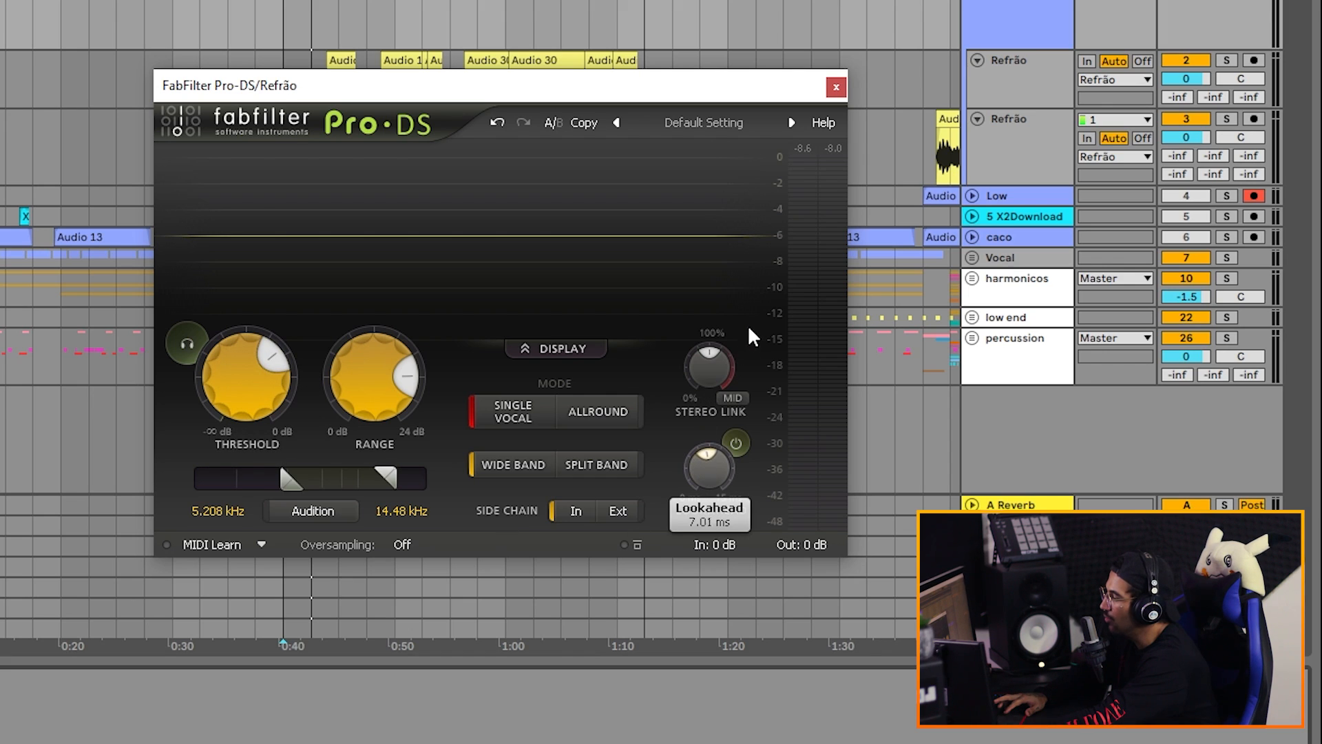
{"action": "left_click_drag", "start_coordinate": [709, 468], "coordinate": [716, 431]}
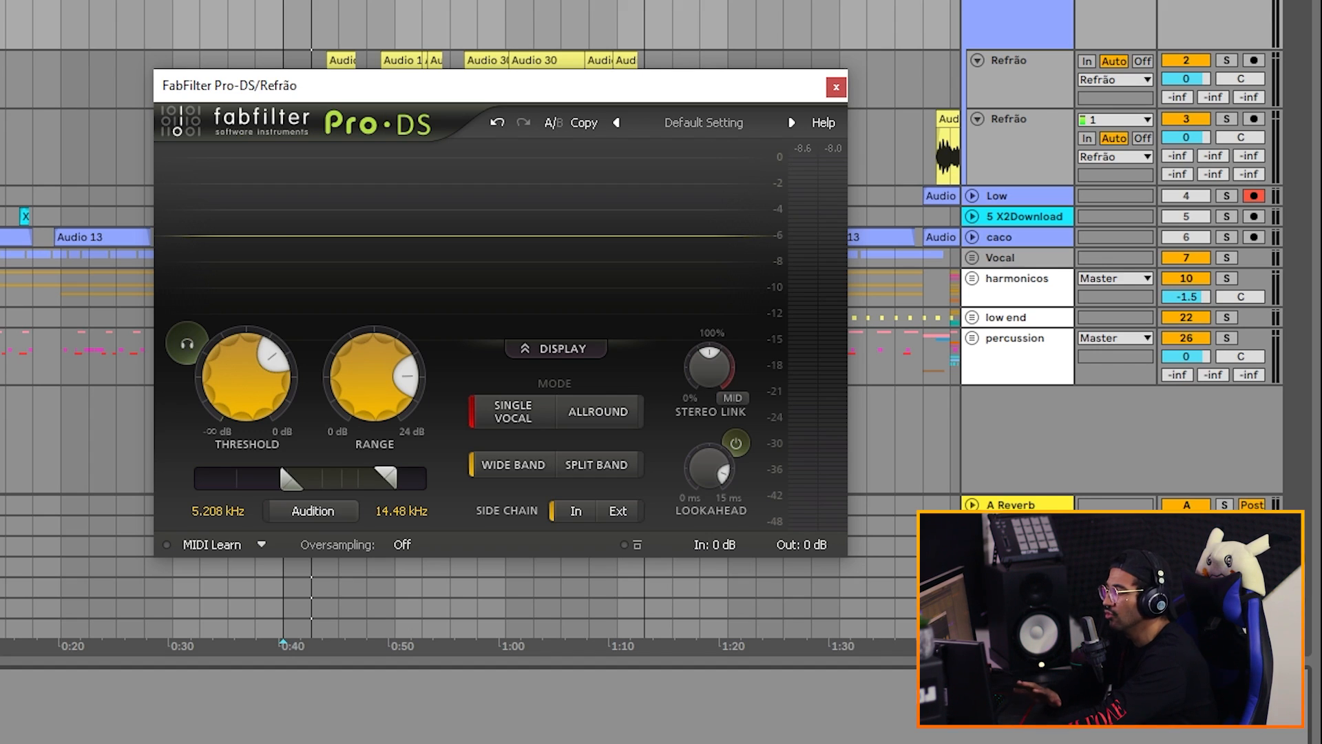
Step: Toggle the Lookahead off and on repeatedly, leaving it enabled
{"action": "left_click", "coordinate": [737, 444]}
{"action": "left_click", "coordinate": [737, 444]}
{"action": "left_click", "coordinate": [737, 444]}
{"action": "left_click", "coordinate": [737, 445]}
{"action": "left_click", "coordinate": [737, 444]}
{"action": "left_click", "coordinate": [737, 444]}
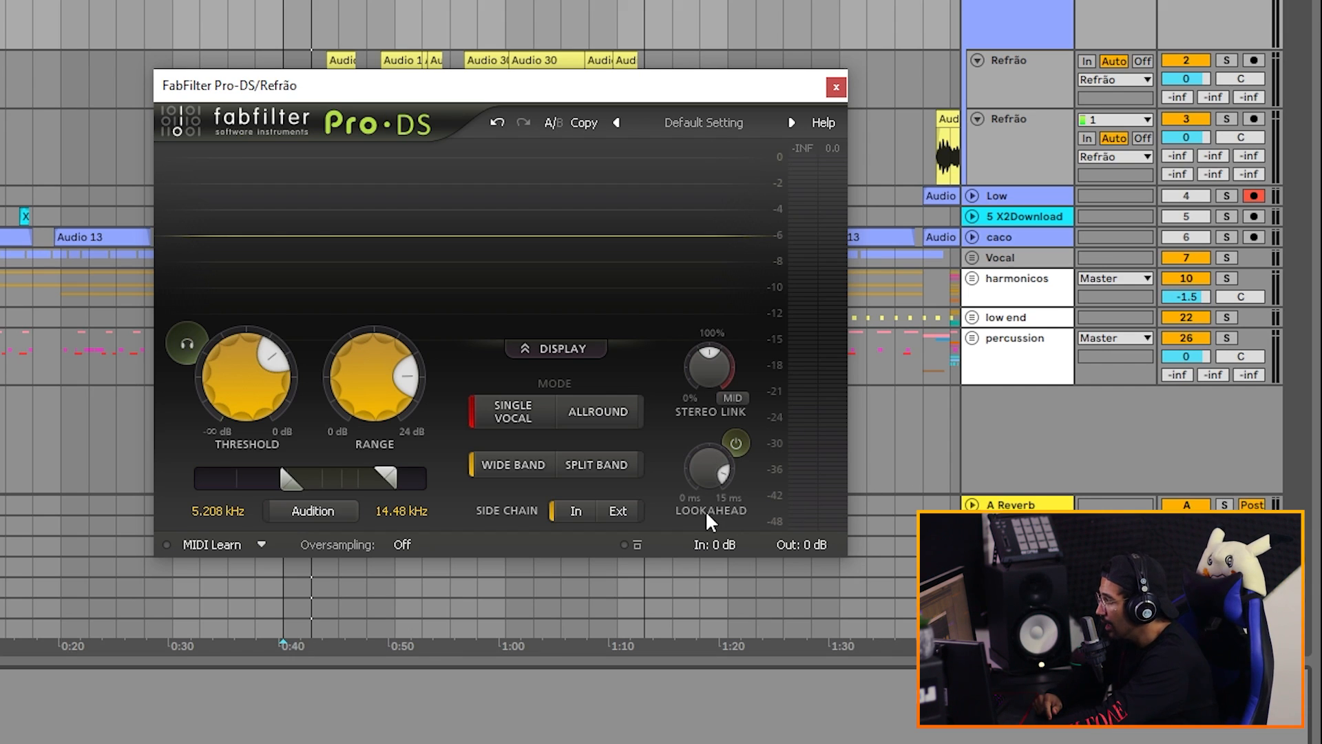
{"action": "mouse_move", "coordinate": [710, 548]}
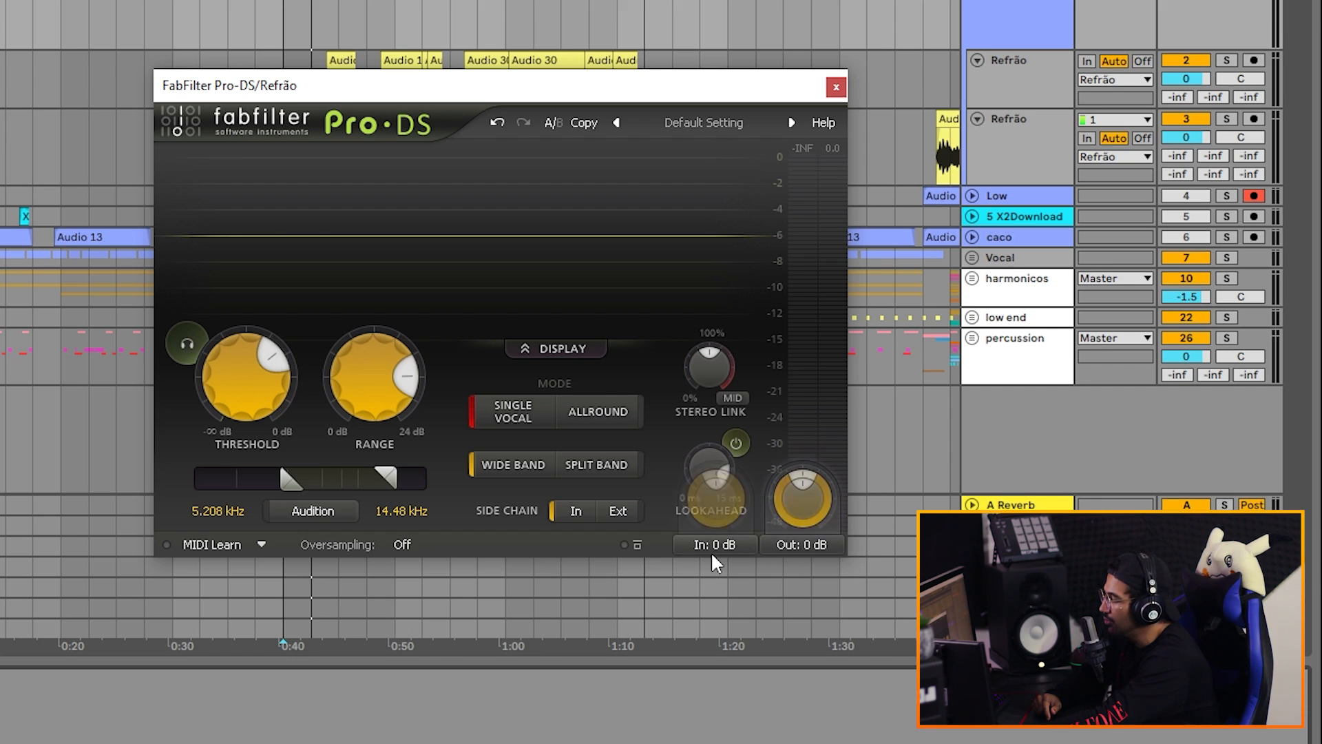
Step: Examine the input and output level and pan controls
{"action": "mouse_move", "coordinate": [729, 491]}
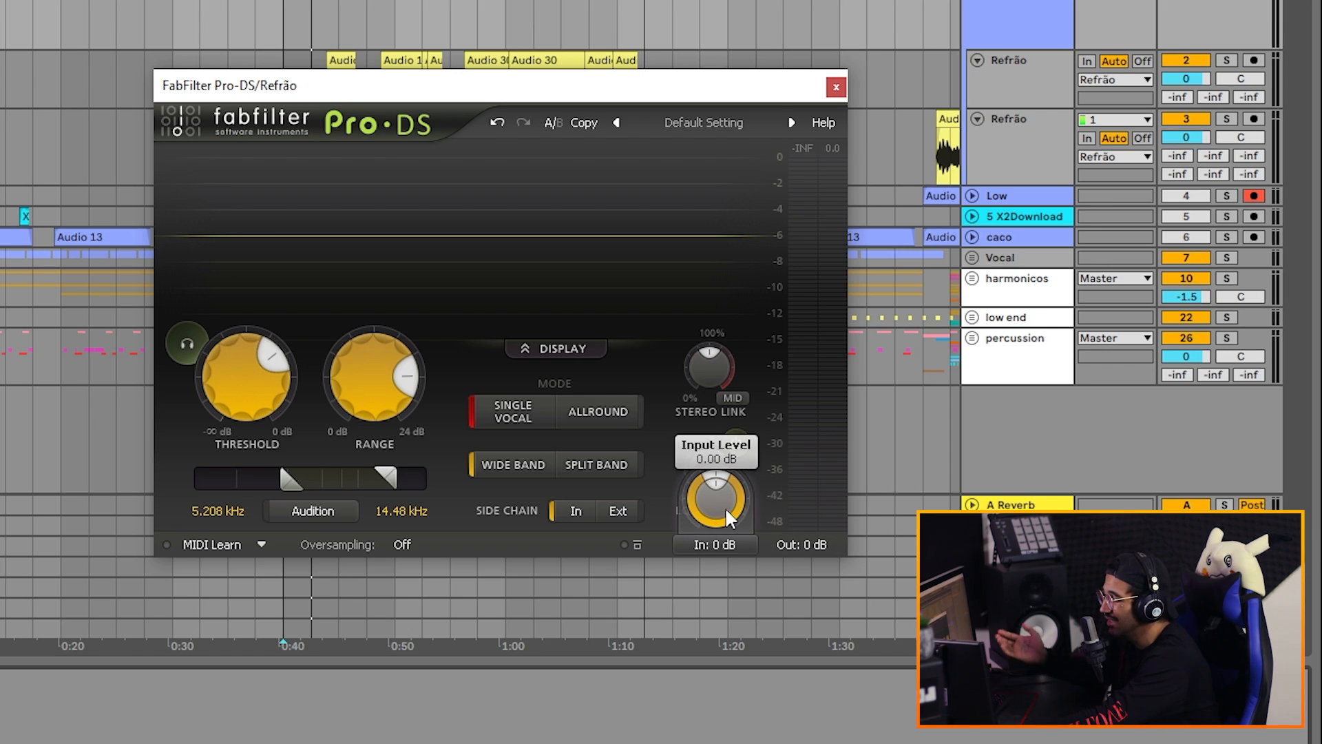
{"action": "mouse_move", "coordinate": [809, 545]}
{"action": "mouse_move", "coordinate": [799, 498]}
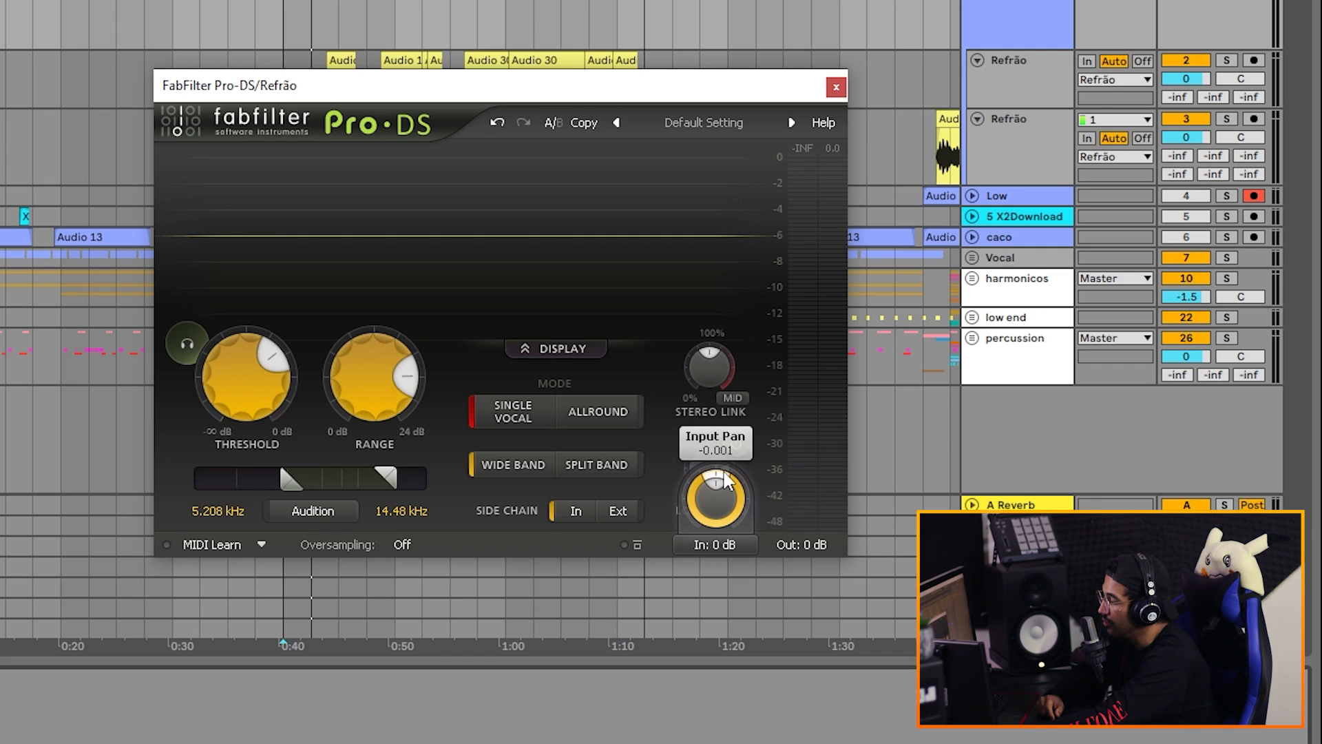
Step: Browse the Mastering and Single Vocal factory presets and keep the current setting
{"action": "left_click", "coordinate": [708, 123]}
{"action": "mouse_move", "coordinate": [718, 151]}
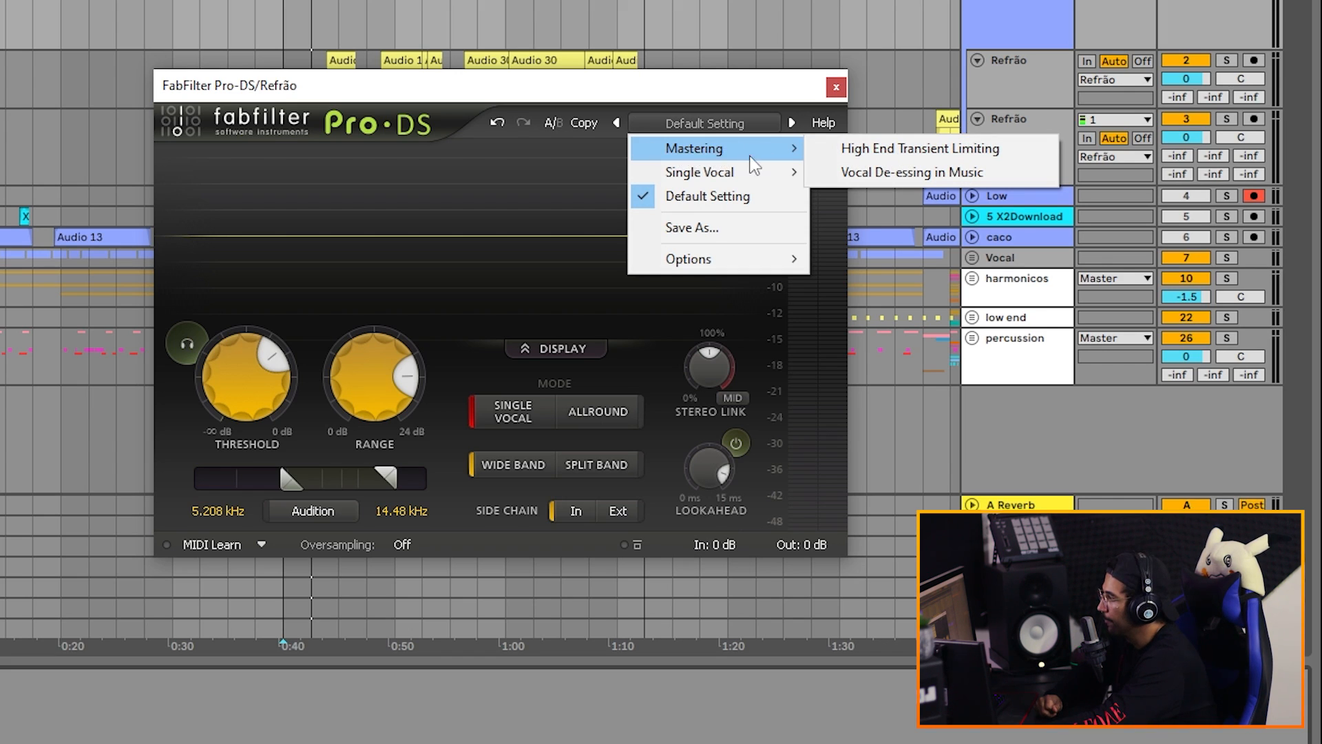
{"action": "mouse_move", "coordinate": [751, 172]}
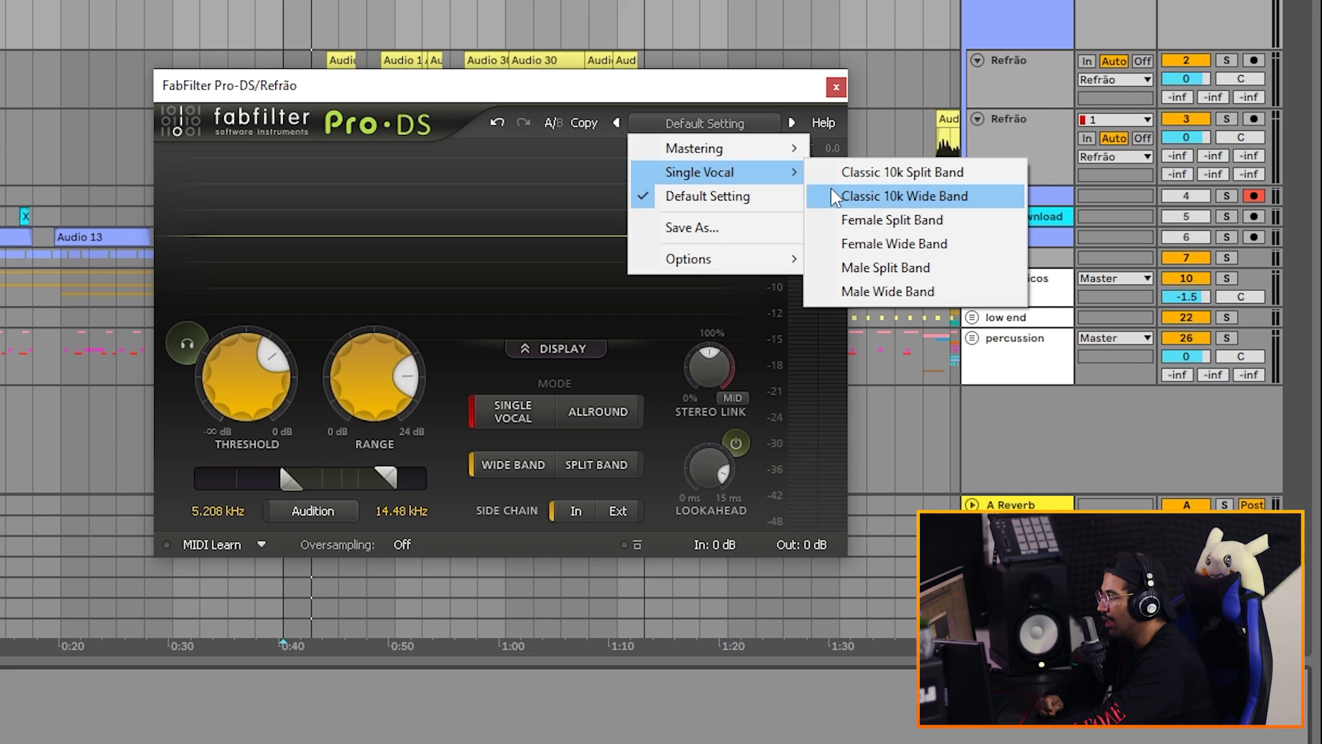
{"action": "left_click", "coordinate": [565, 100]}
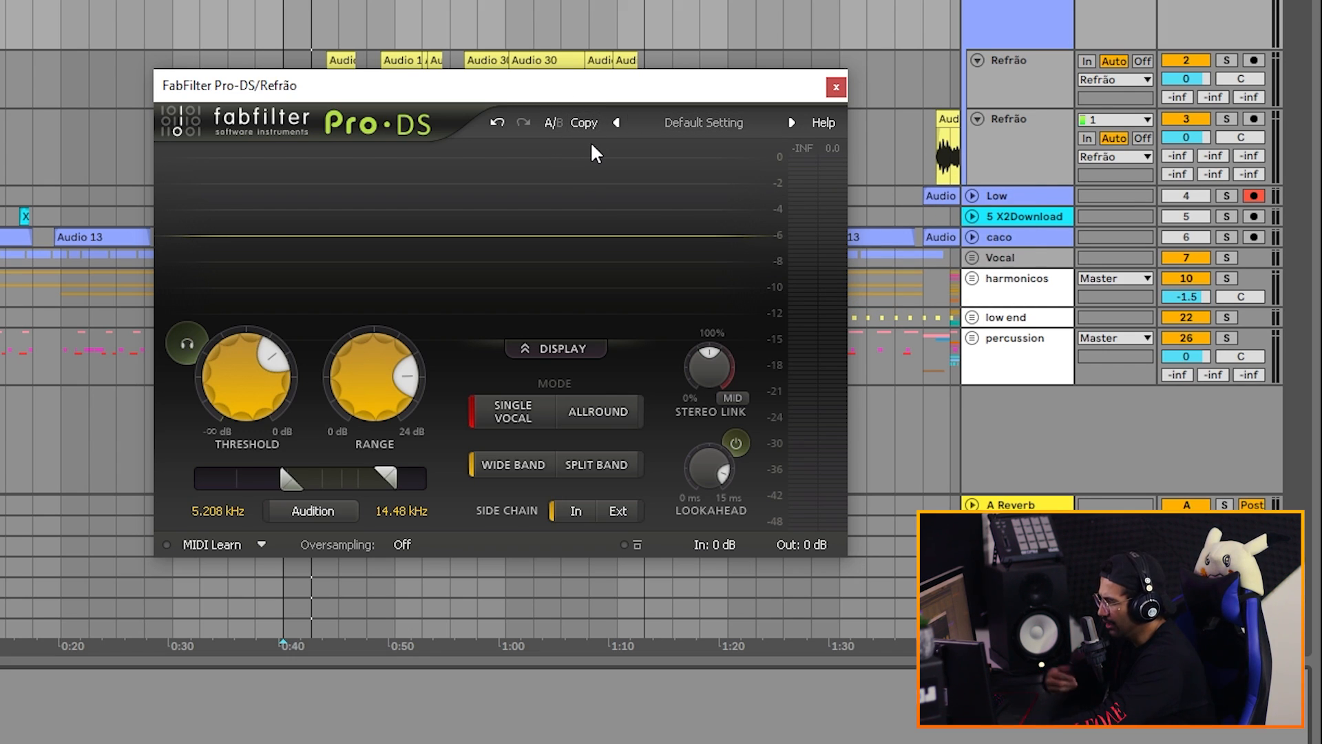
Step: Load the High End Transient Limiting preset from the Mastering presets in the Refrão track's Pro-DS
{"action": "left_click", "coordinate": [690, 129]}
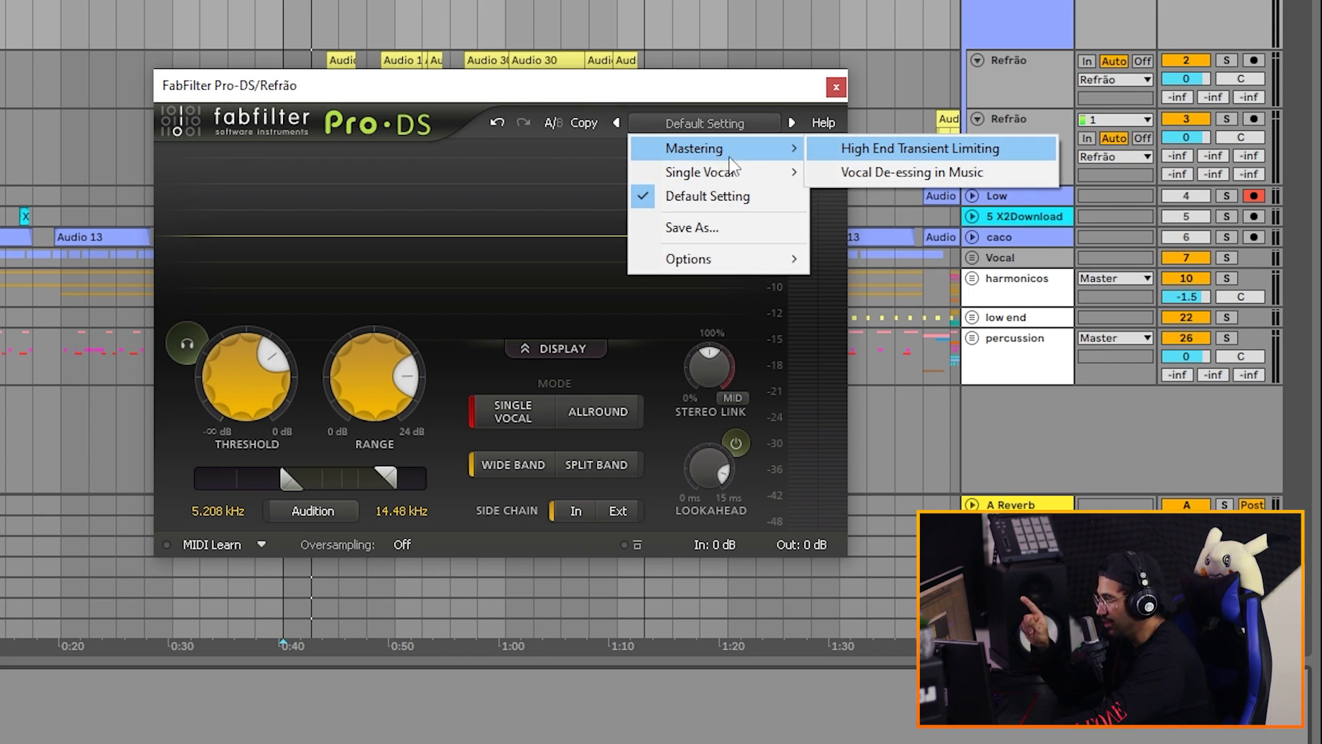
{"action": "left_click", "coordinate": [895, 148]}
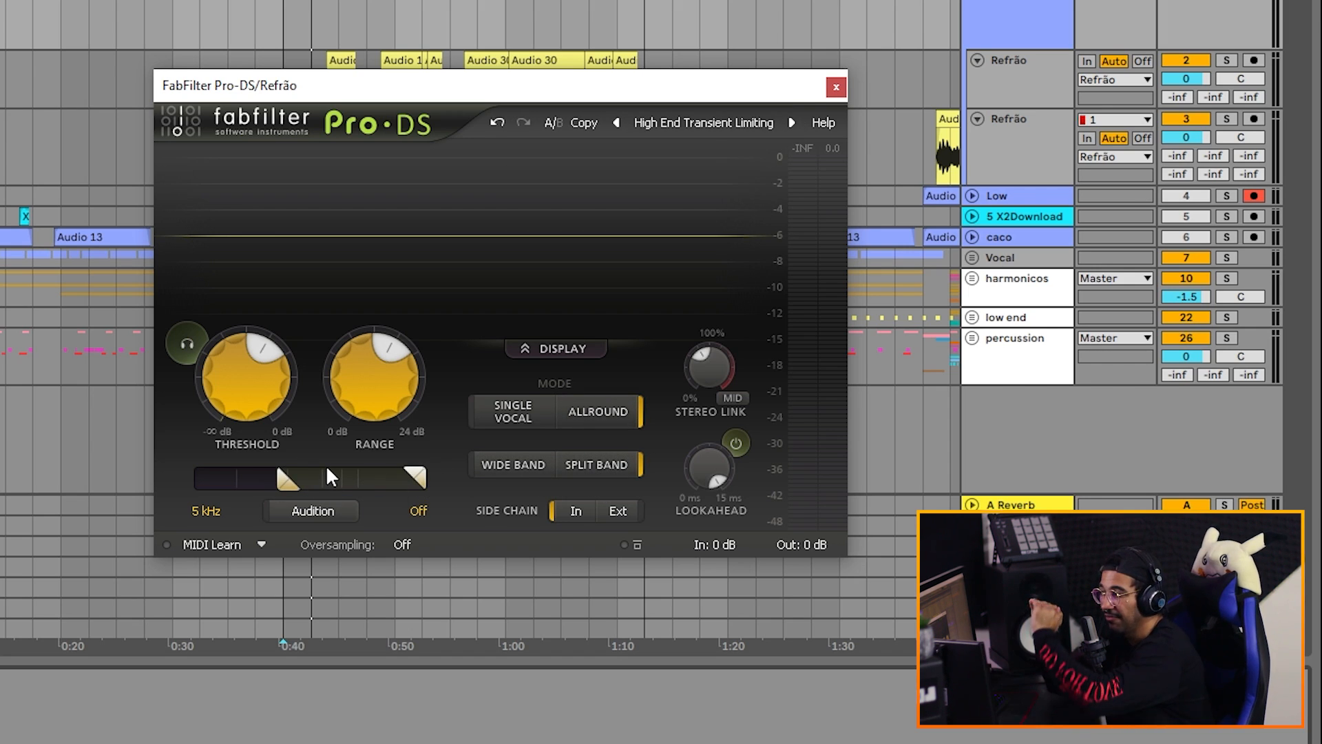
{"action": "mouse_move", "coordinate": [325, 464]}
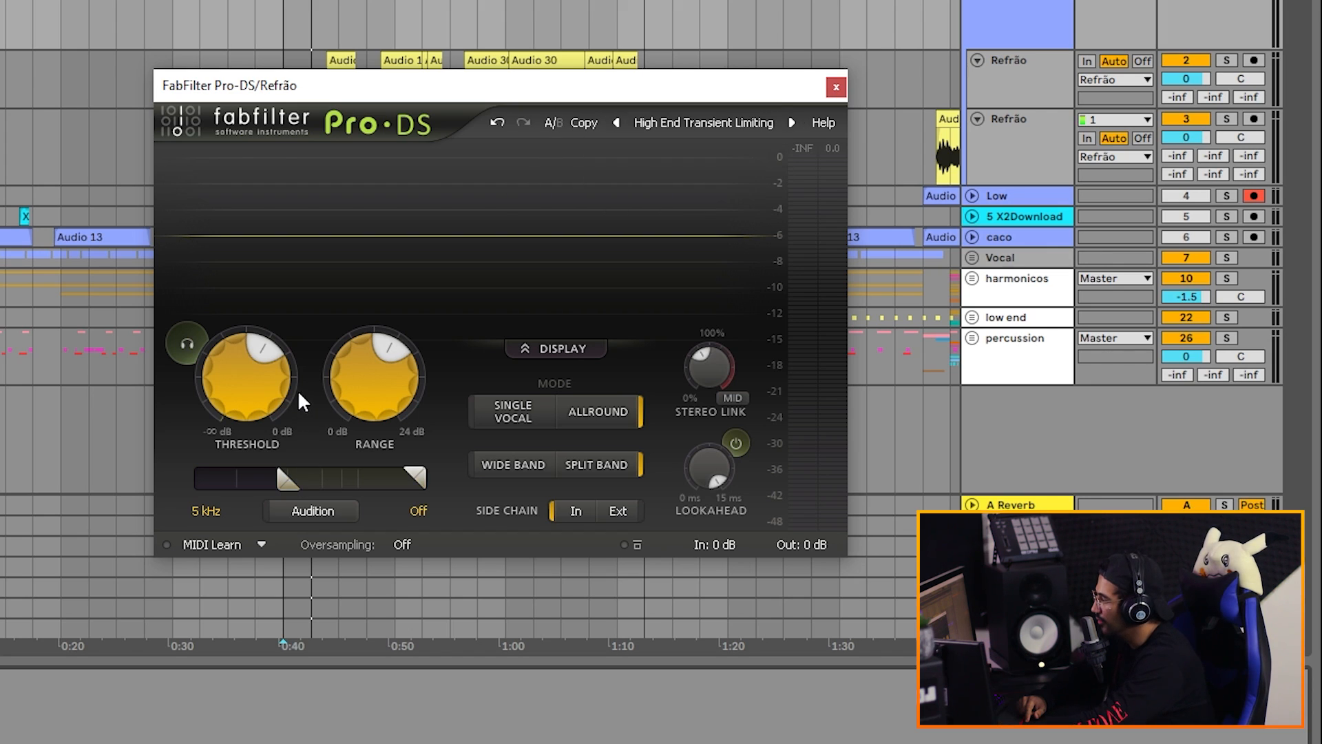
{"action": "mouse_move", "coordinate": [237, 385]}
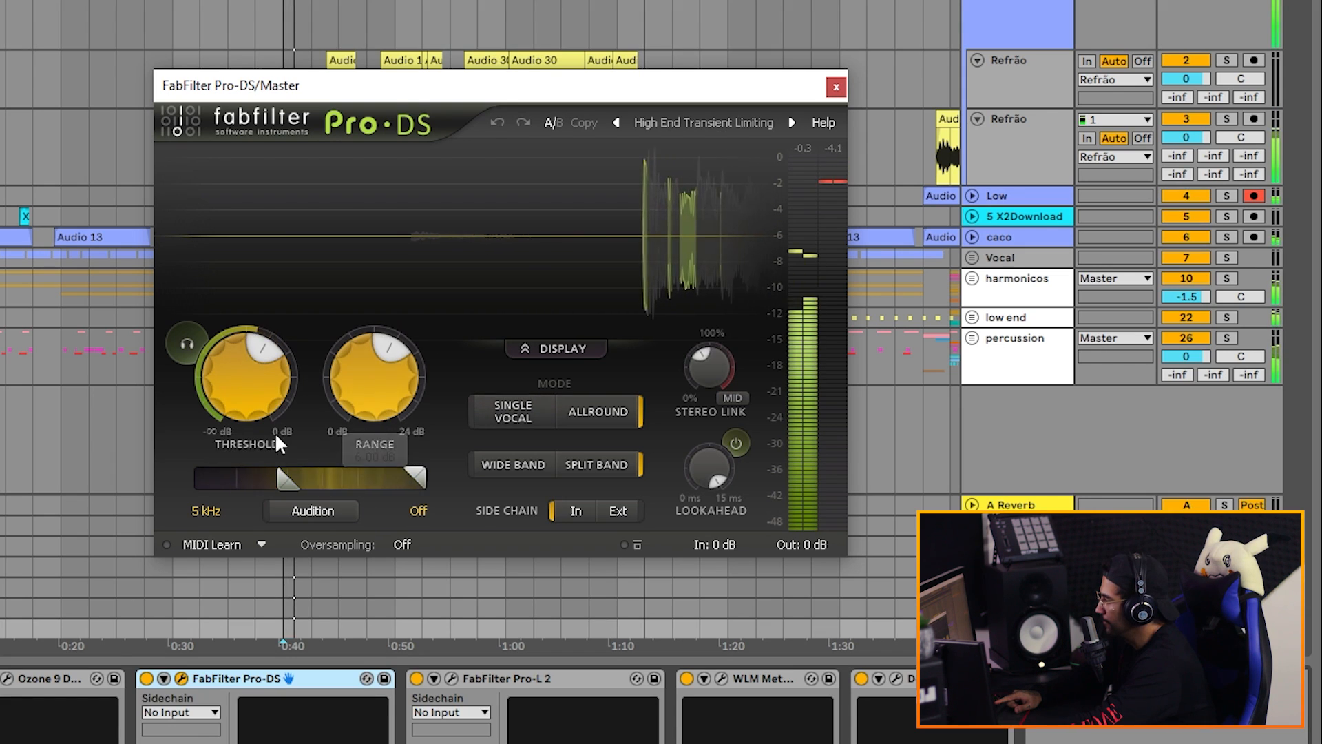
Step: Raise the Range of the Master's Pro-DS to about 6.5 dB and audition the side-chain signal, restarting playback
{"action": "left_click_drag", "start_coordinate": [375, 363], "coordinate": [374, 349]}
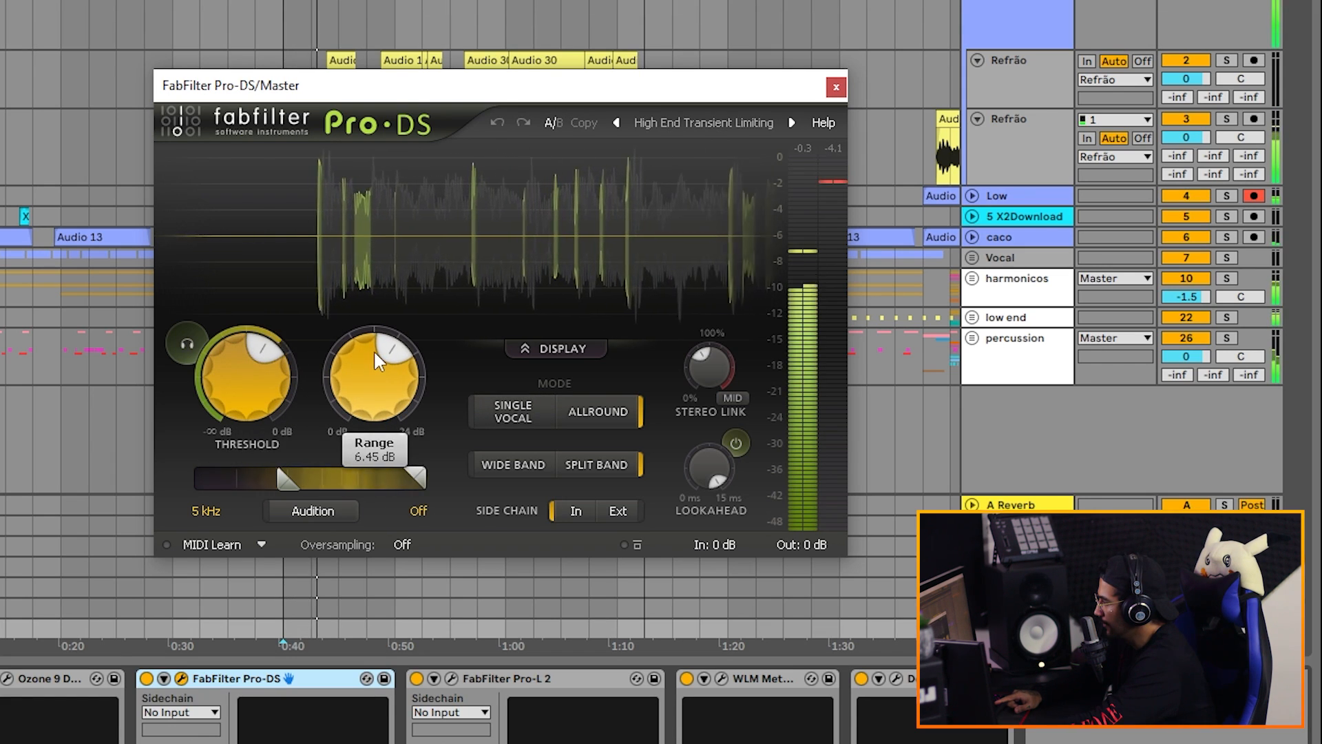
{"action": "left_click", "coordinate": [328, 511]}
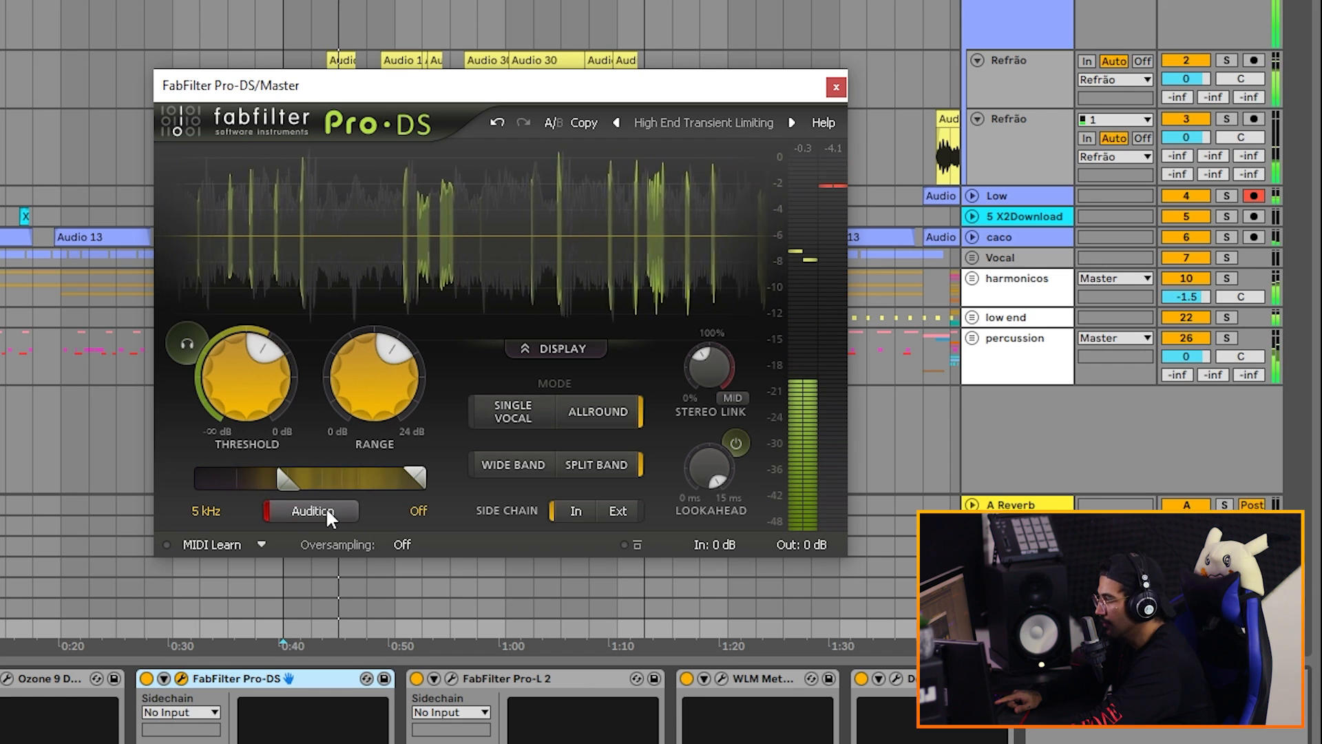
{"action": "key", "text": "space"}
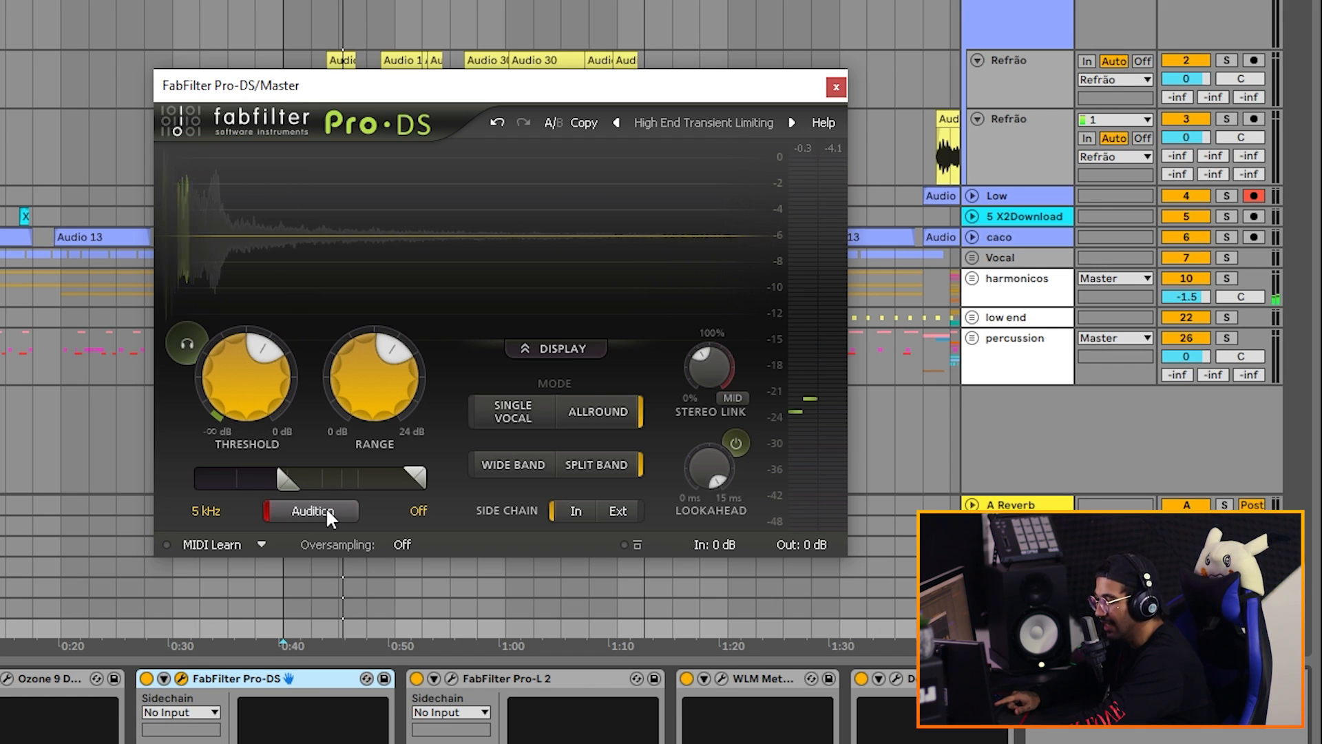
{"action": "key", "text": "space"}
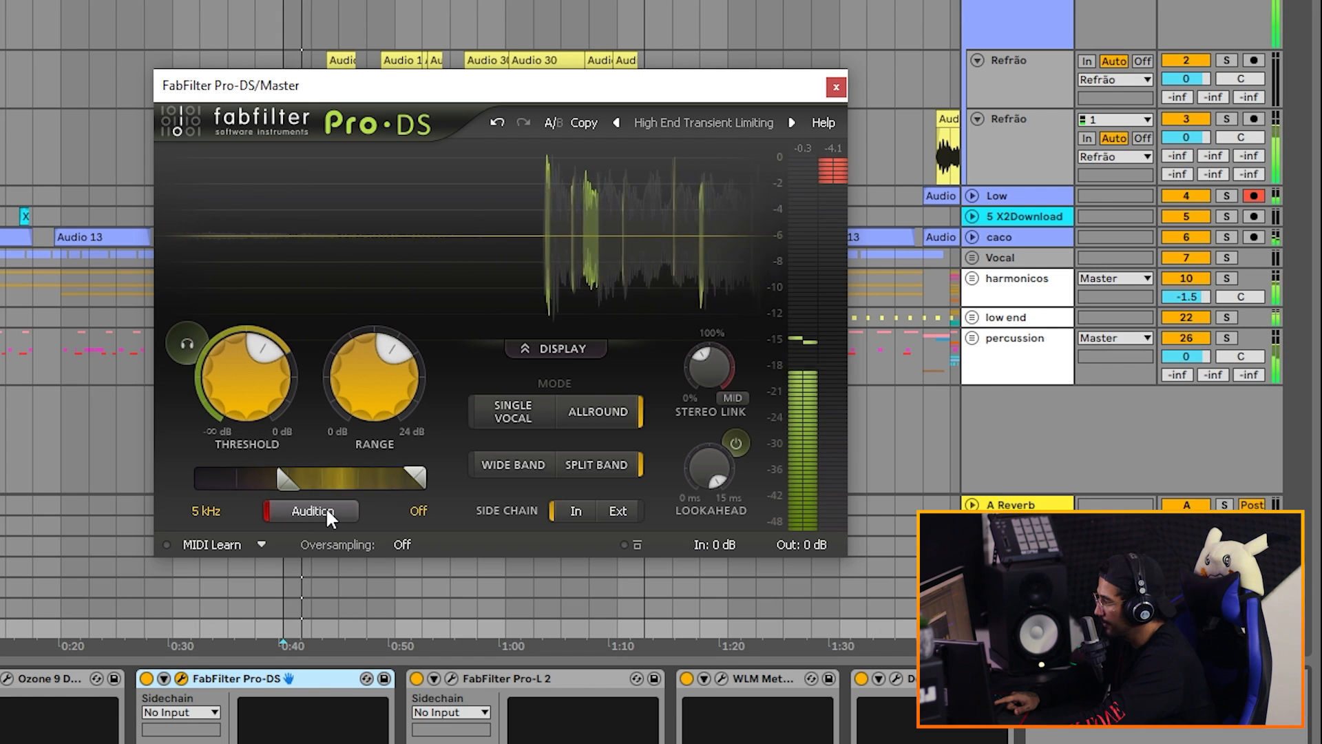
Step: Nudge the Threshold slightly and raise the Range to about 8.5 dB while auditioning the side-chain signal
{"action": "mouse_move", "coordinate": [248, 396]}
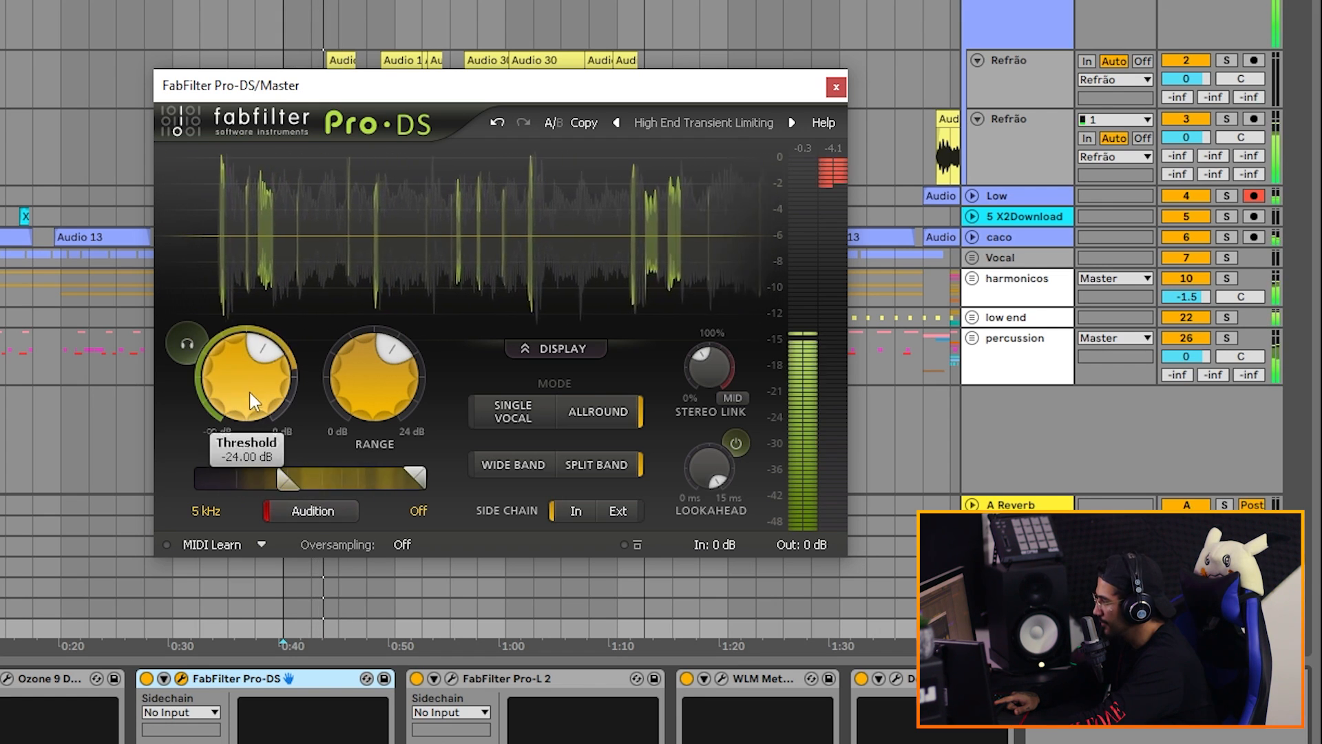
{"action": "left_click_drag", "start_coordinate": [239, 394], "coordinate": [251, 385]}
{"action": "left_click_drag", "start_coordinate": [338, 370], "coordinate": [374, 332]}
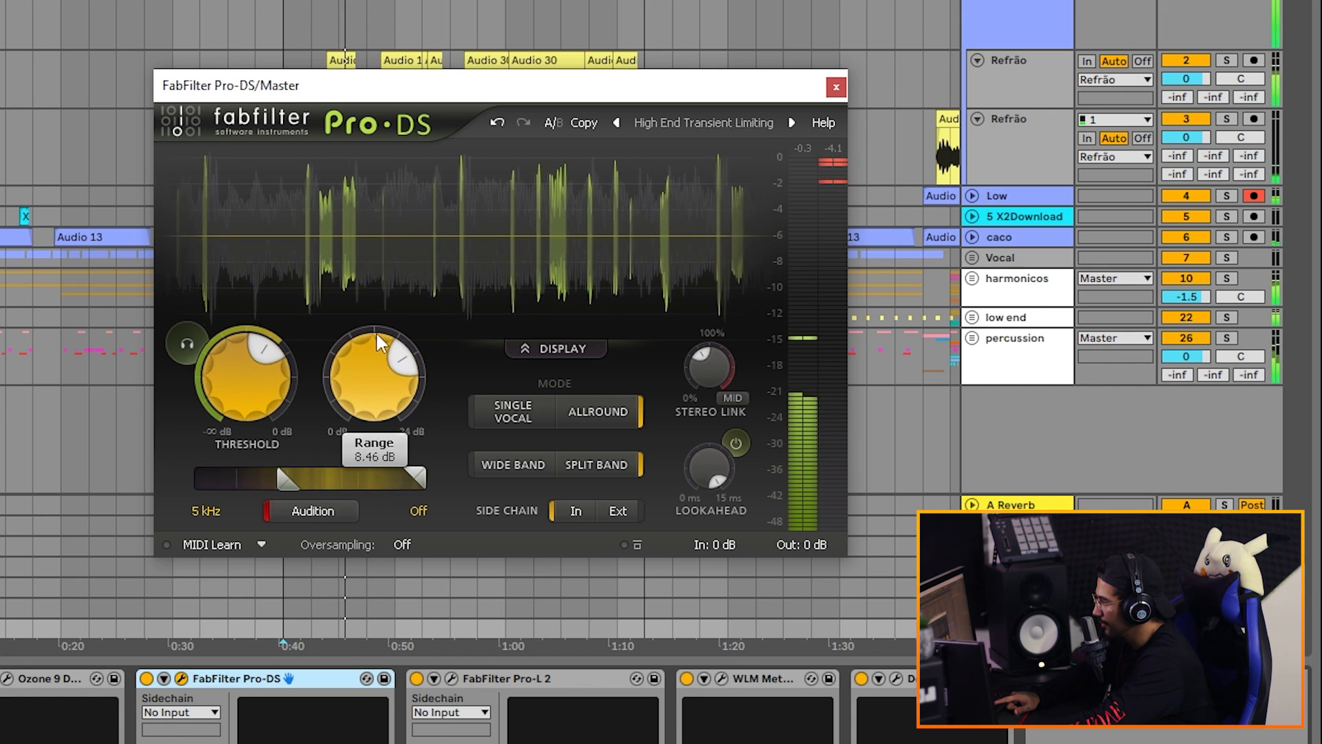
Step: Turn Audition off, and bypass and re-enable the Master's Pro-DS during playback to compare the sound
{"action": "left_click", "coordinate": [320, 509]}
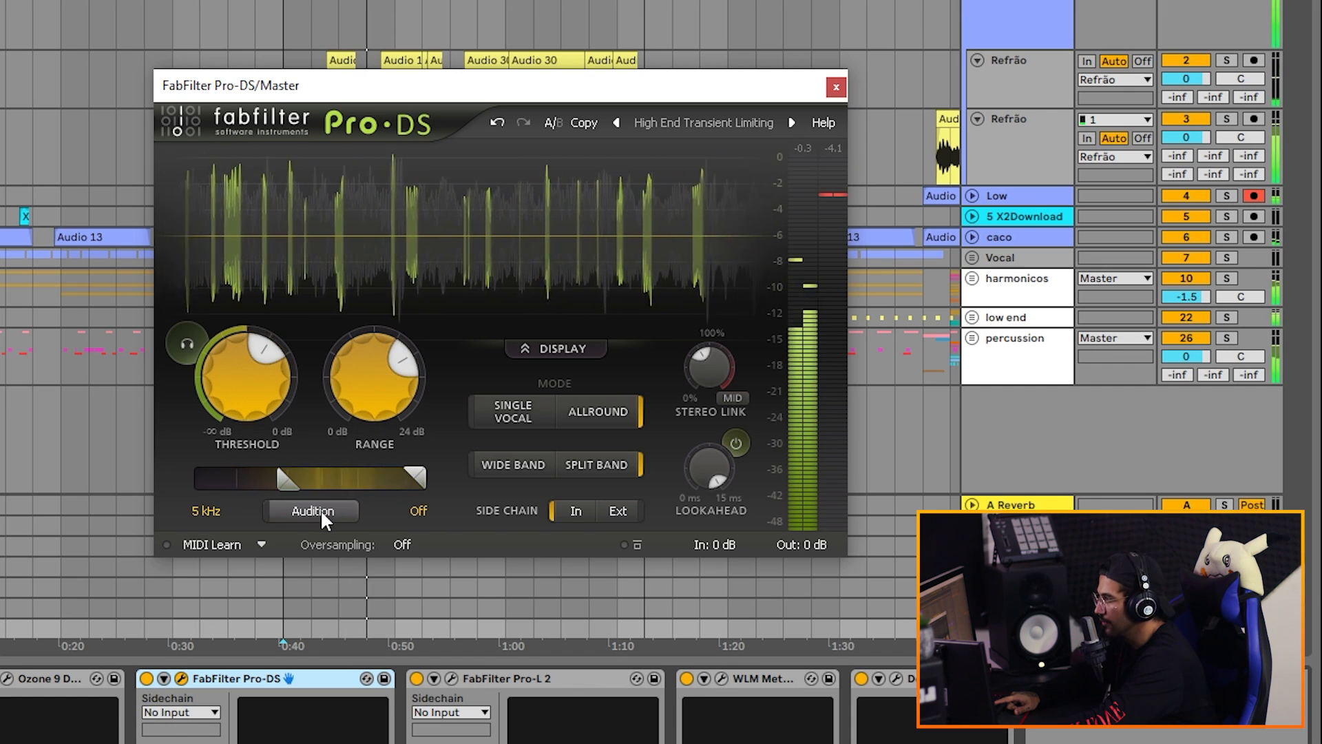
{"action": "left_click", "coordinate": [146, 679]}
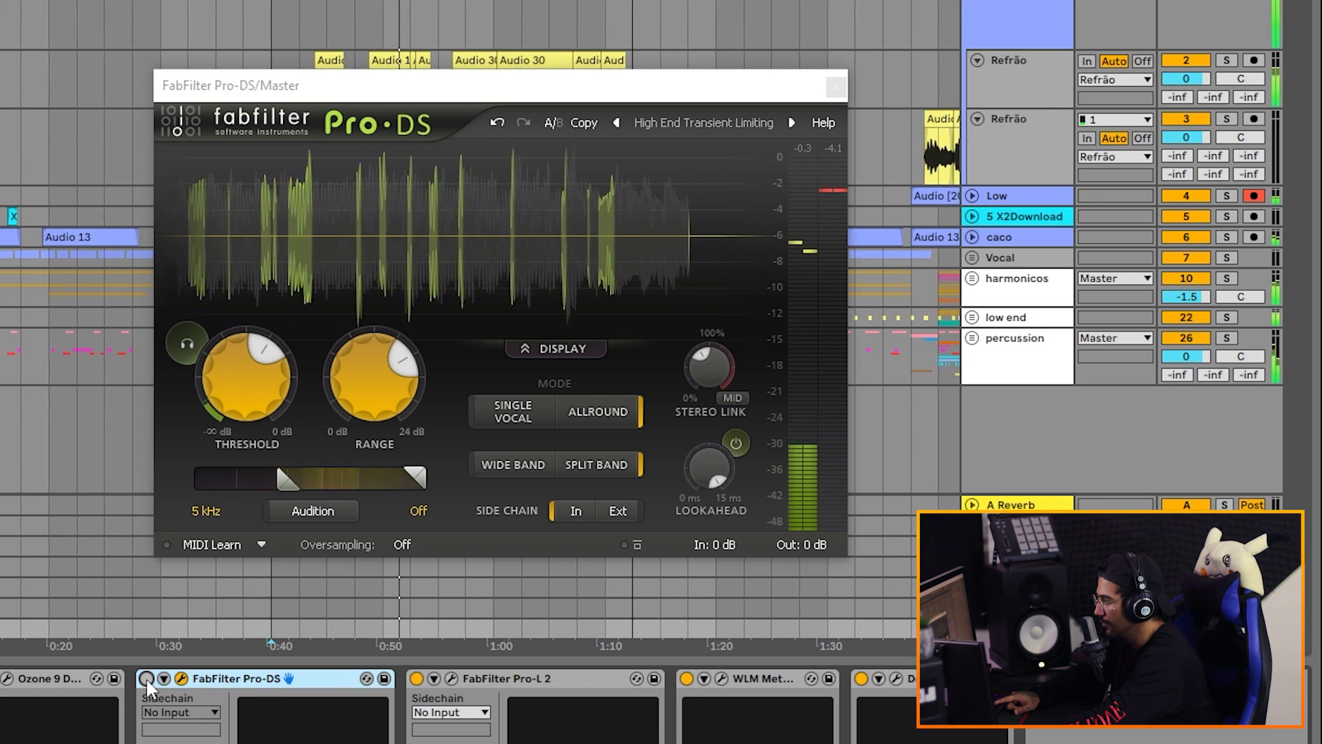
{"action": "left_click", "coordinate": [146, 679]}
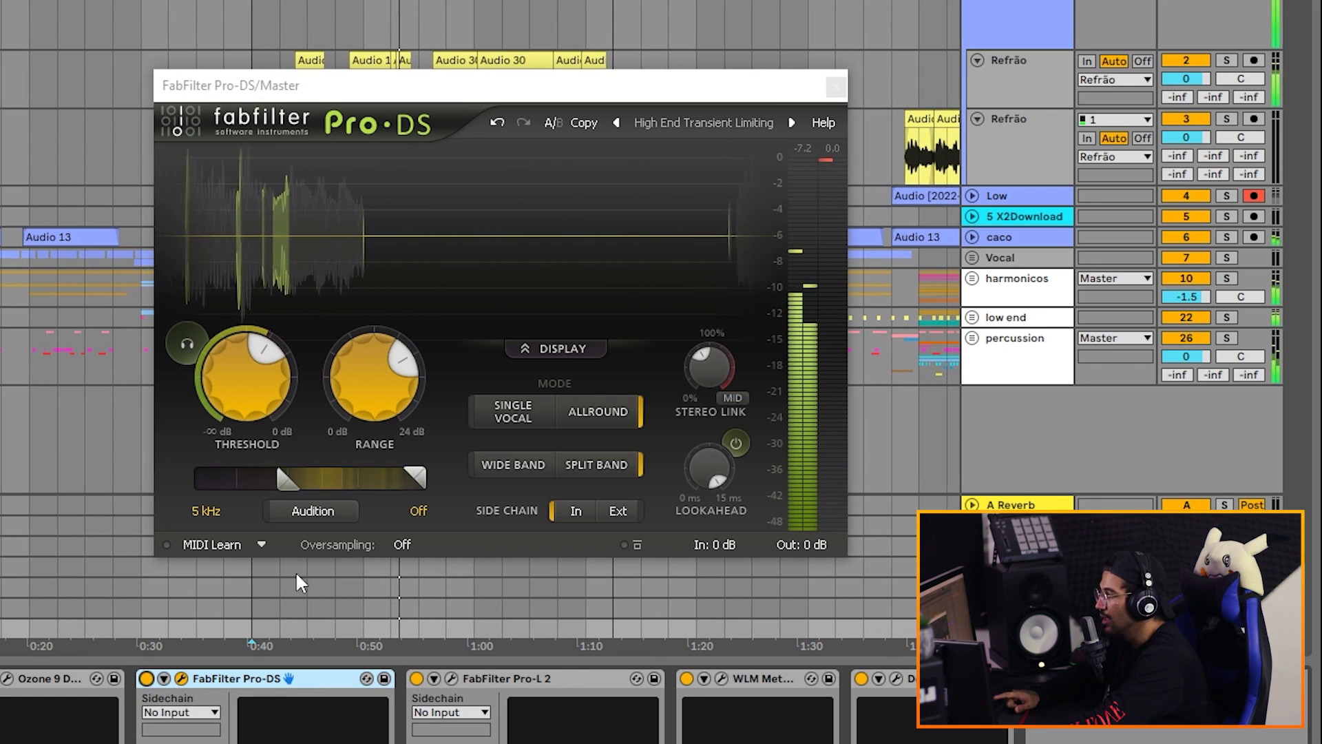
Step: Load the Vocal De-essing in Music preset from the Mastering presets and examine its Allround mode description
{"action": "left_click", "coordinate": [689, 123]}
{"action": "mouse_move", "coordinate": [705, 147]}
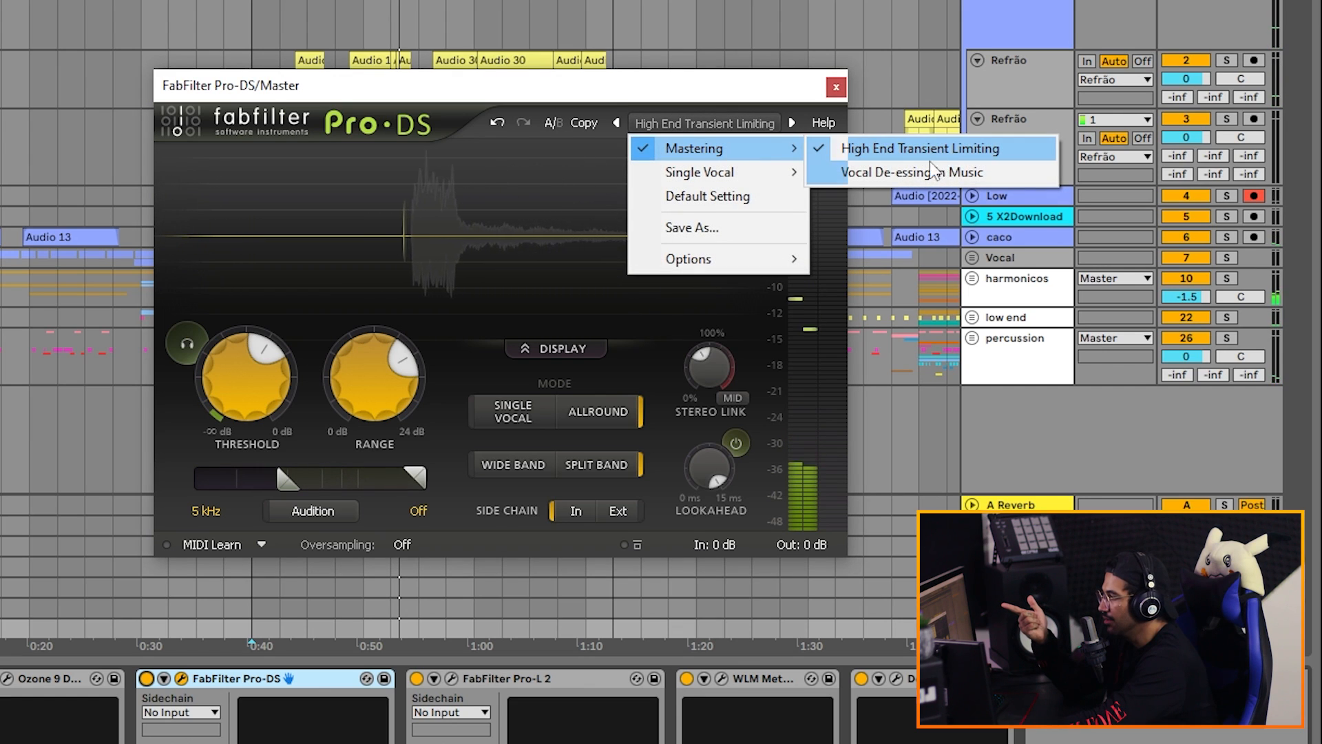
{"action": "left_click", "coordinate": [865, 175]}
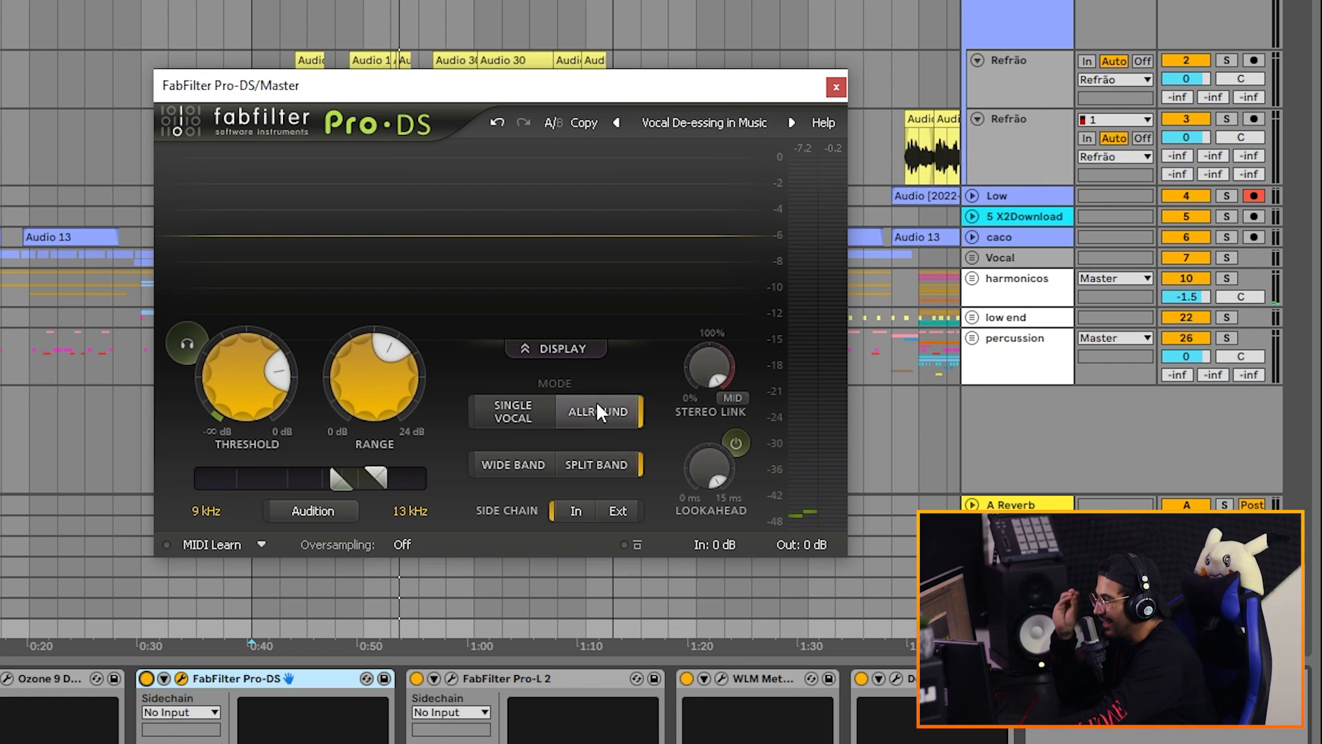
{"action": "mouse_move", "coordinate": [597, 404]}
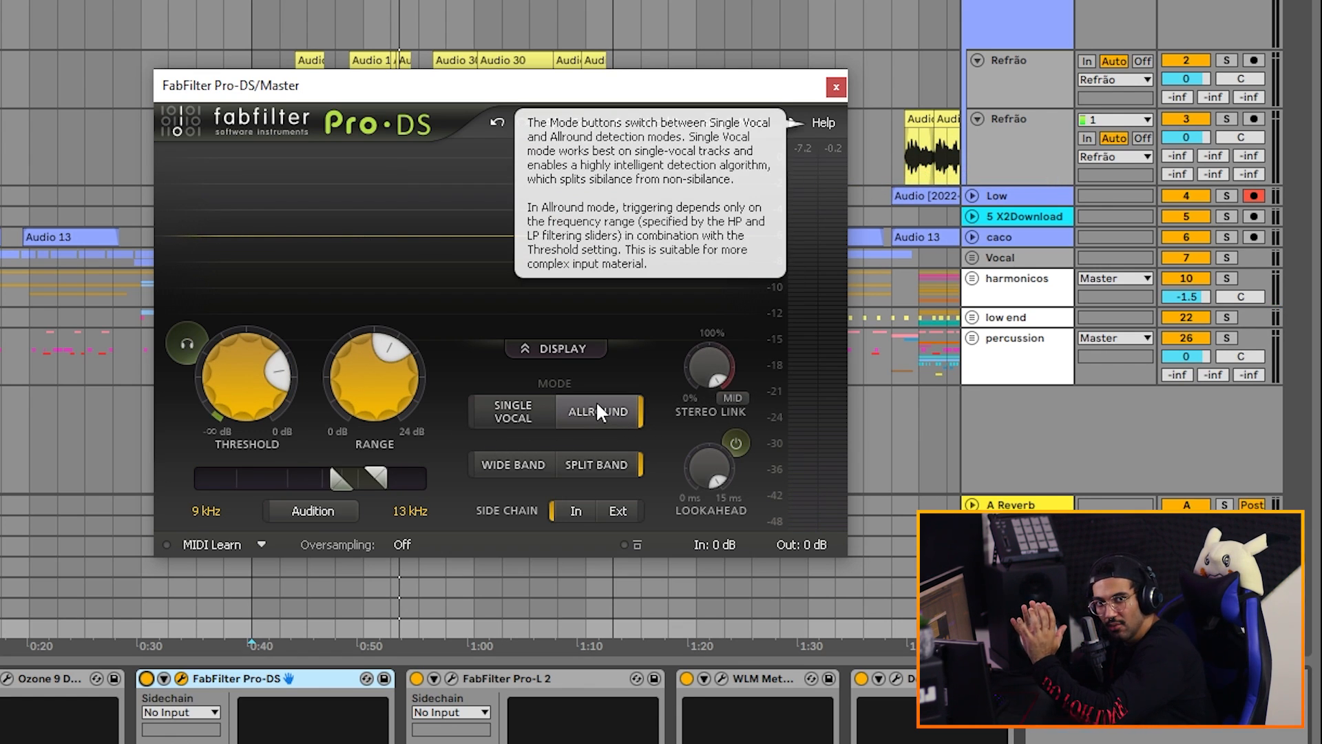